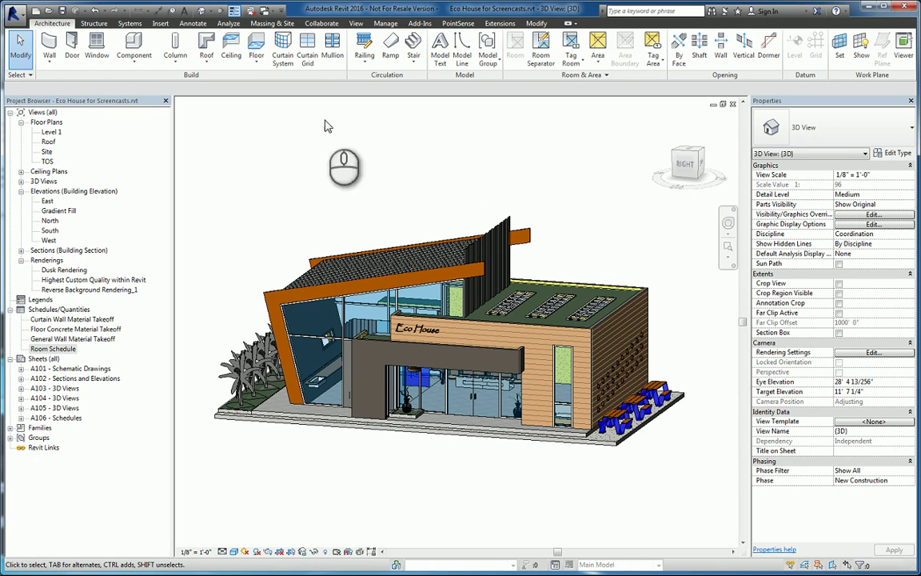
Open the Curtain Wall Material Takeoff from the Project Browser and widen its view
{"action": "double_click", "coordinate": [73, 319]}
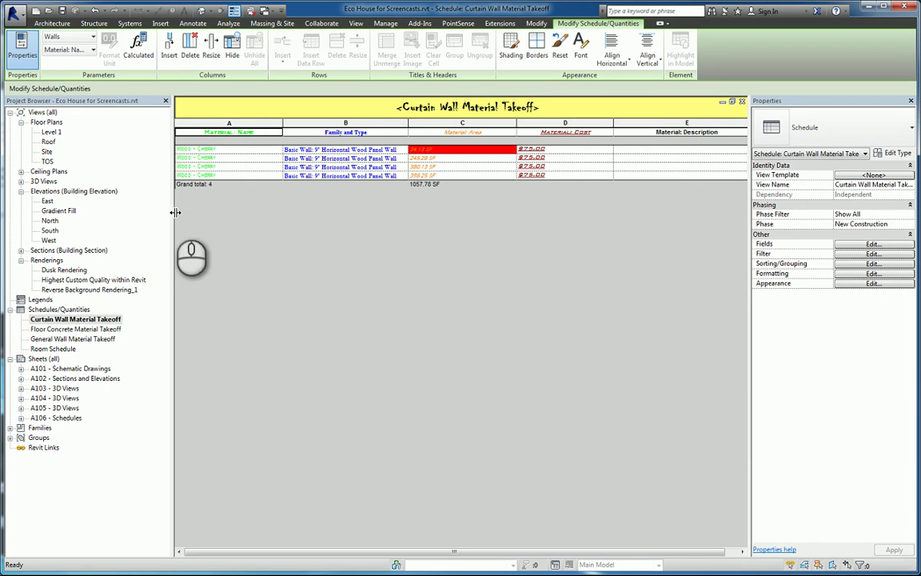
{"action": "left_click_drag", "start_coordinate": [173, 206], "coordinate": [160, 205]}
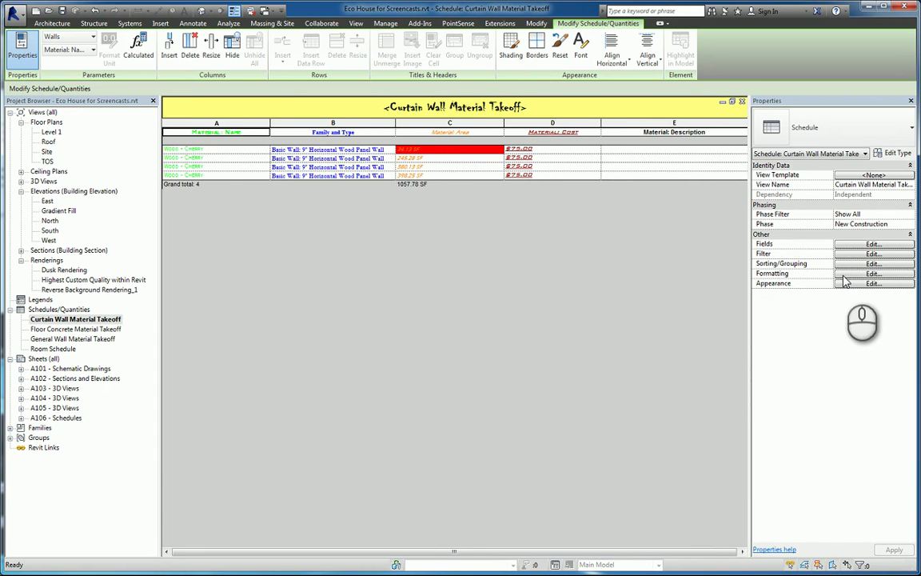
Open the Material: Area conditional formatting rule that highlights areas under 75.00 SF
{"action": "left_click", "coordinate": [767, 276]}
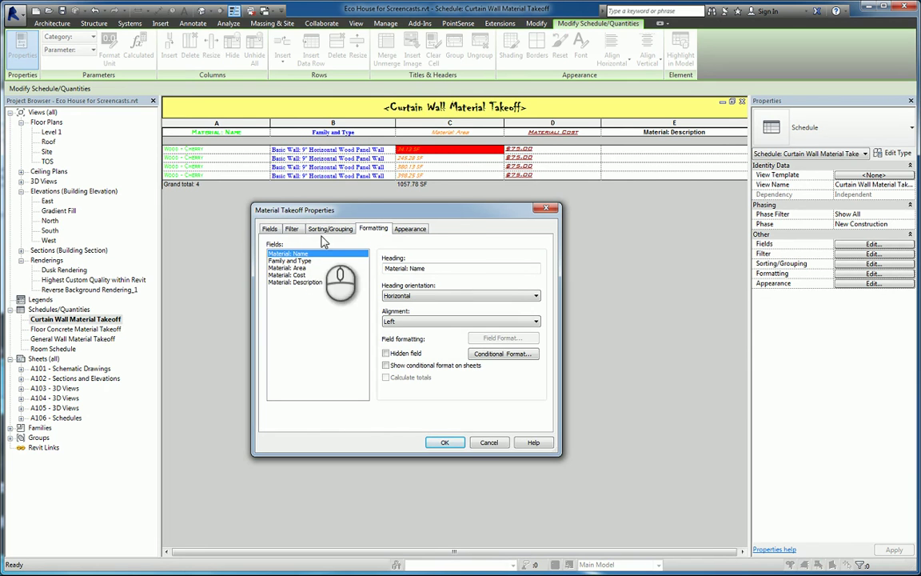
{"action": "left_click", "coordinate": [302, 268]}
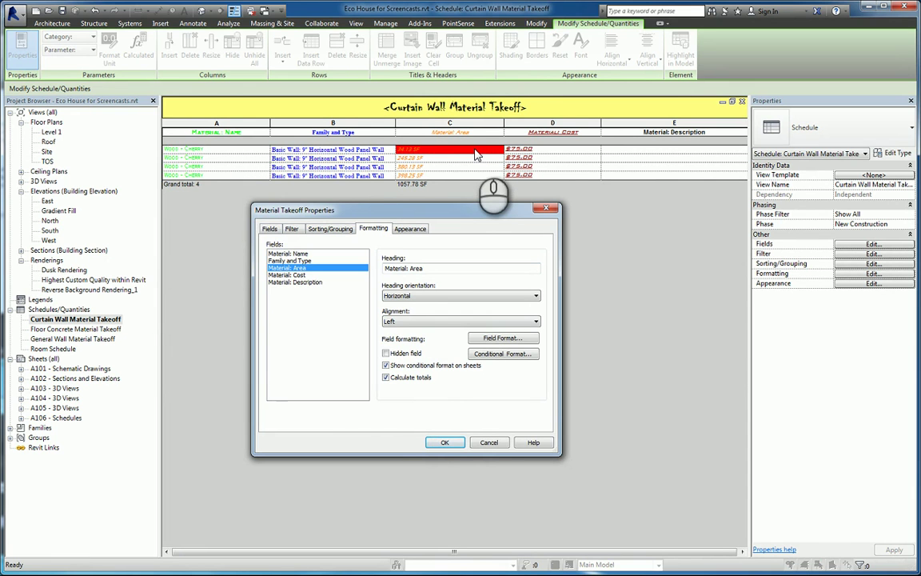
{"action": "left_click", "coordinate": [529, 361]}
{"action": "left_click_drag", "start_coordinate": [410, 242], "coordinate": [317, 244]}
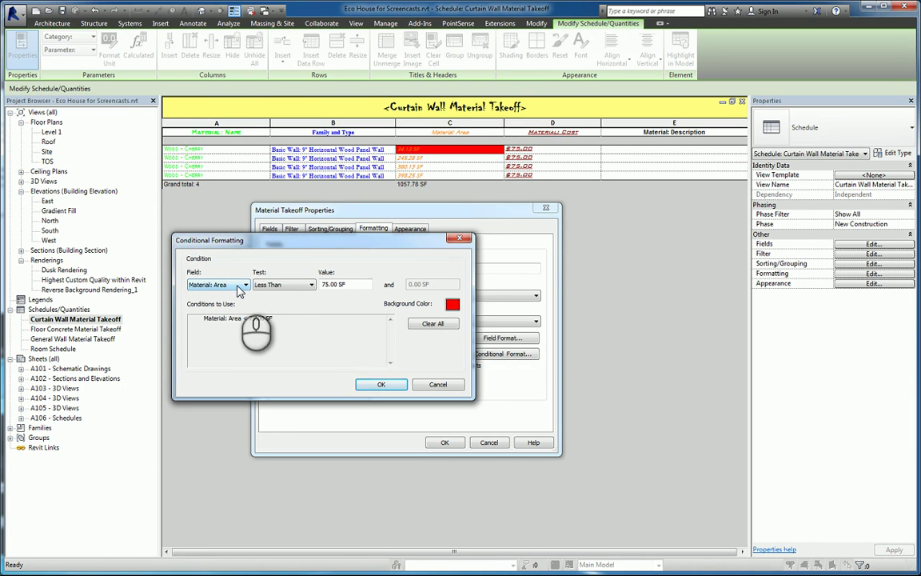
{"action": "left_click", "coordinate": [307, 286]}
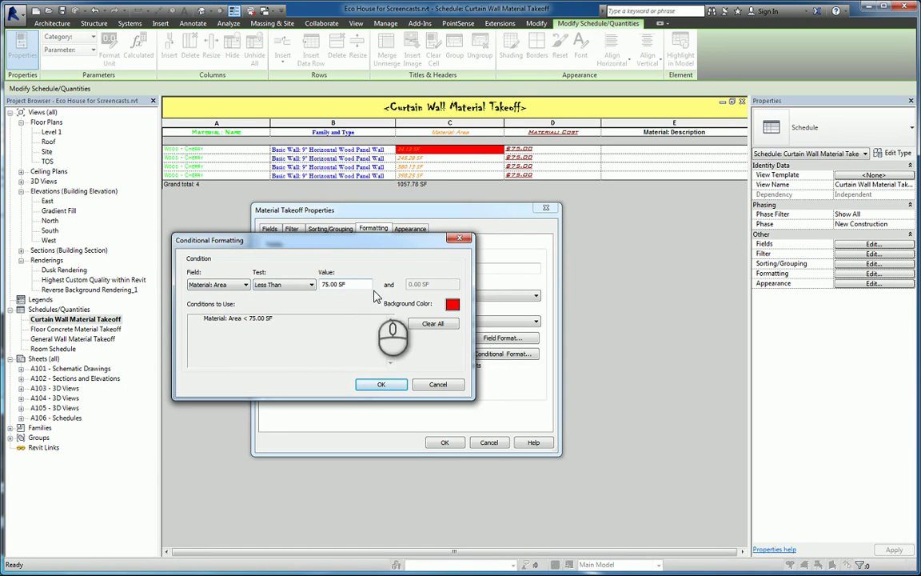
Change the Material: Area highlight colour to blue-violet and confirm the formatting dialogs
{"action": "left_click", "coordinate": [454, 307]}
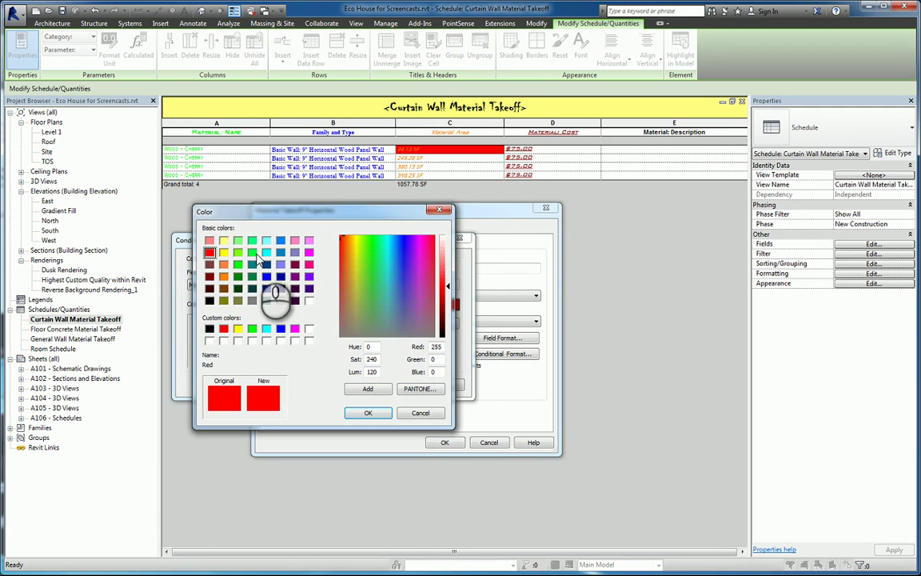
{"action": "left_click", "coordinate": [238, 253]}
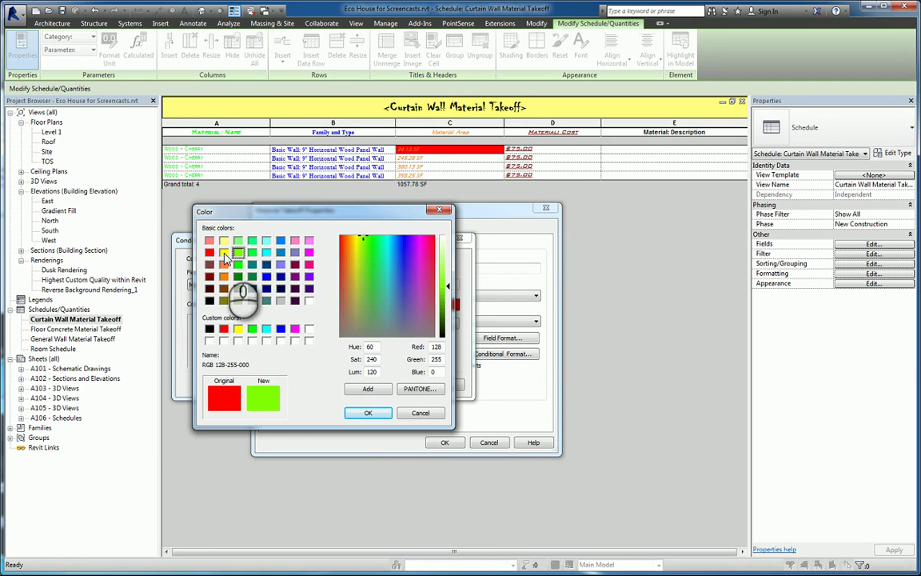
{"action": "left_click", "coordinate": [295, 253]}
{"action": "left_click", "coordinate": [369, 418]}
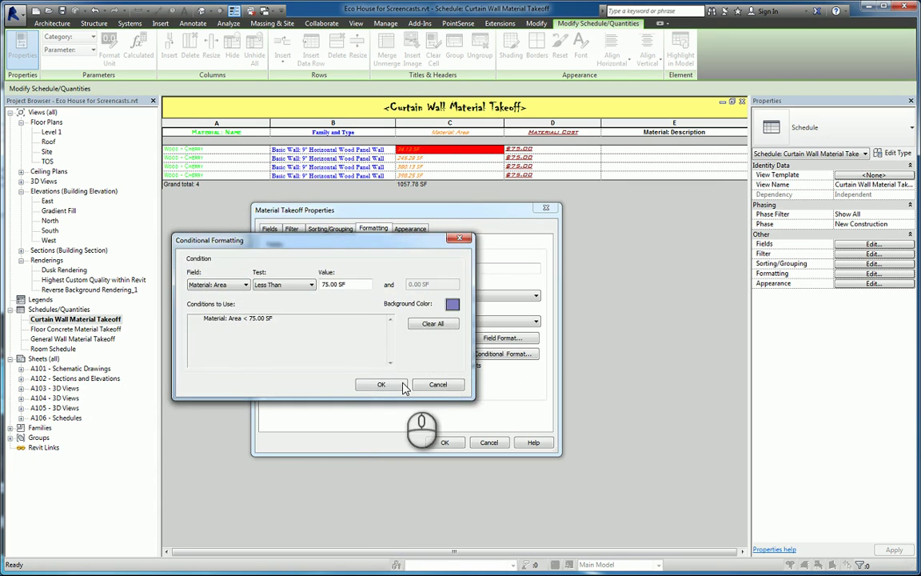
{"action": "left_click", "coordinate": [383, 384]}
{"action": "left_click", "coordinate": [445, 442]}
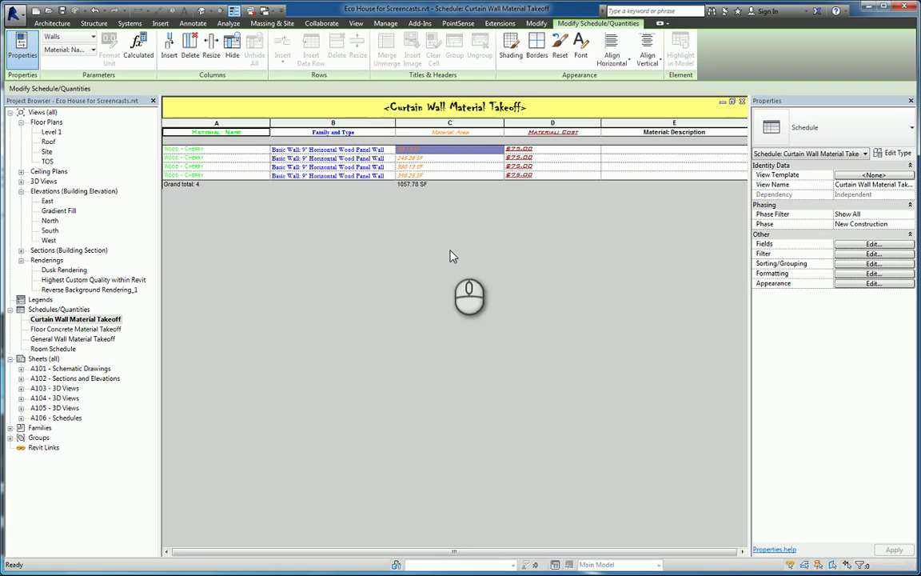
Open the Room Schedule from the Project Browser
{"action": "double_click", "coordinate": [53, 348]}
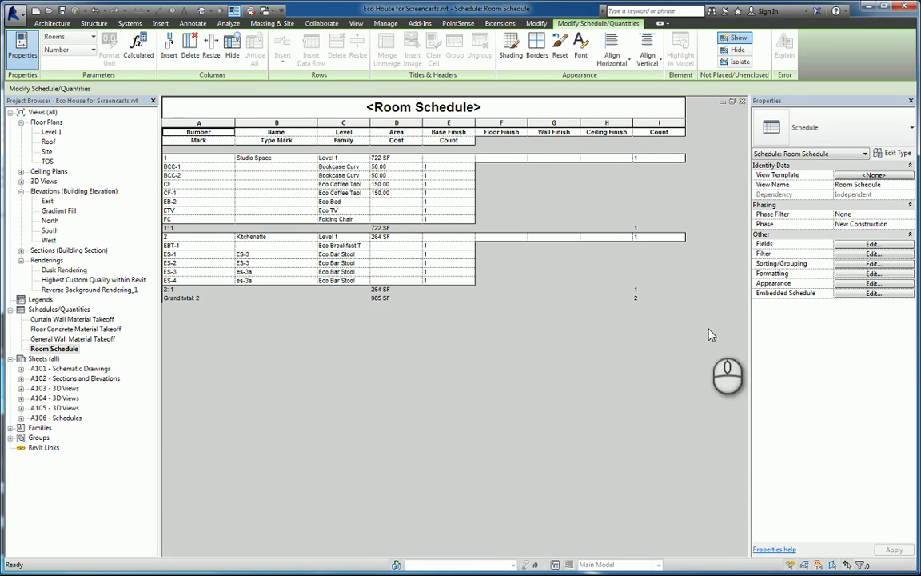
Open the Room Schedule's Embedded Schedule settings showing the embedded Furniture schedule
{"action": "left_click", "coordinate": [874, 294]}
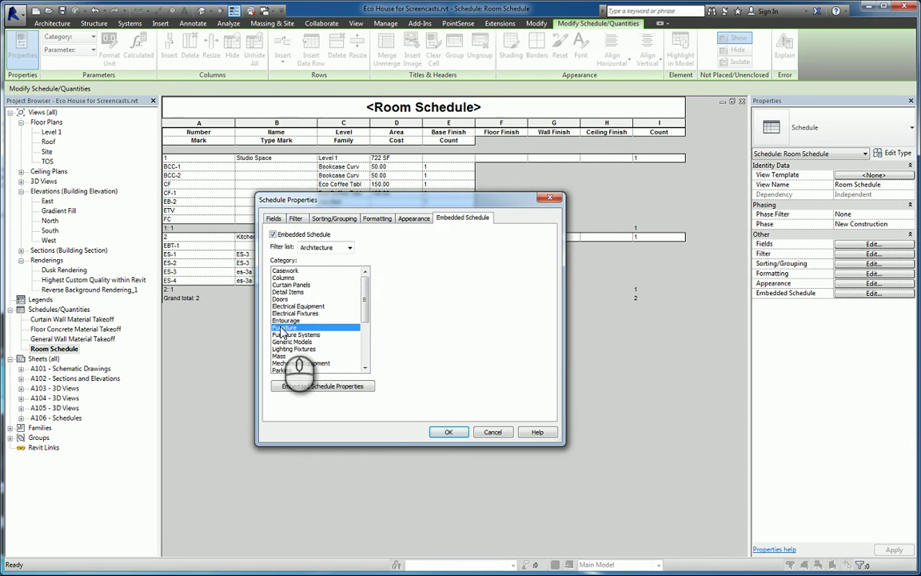
Review the embedded Furniture schedule's fields, then close both settings dialogs
{"action": "left_click", "coordinate": [349, 390]}
{"action": "left_click_drag", "start_coordinate": [480, 192], "coordinate": [629, 137]}
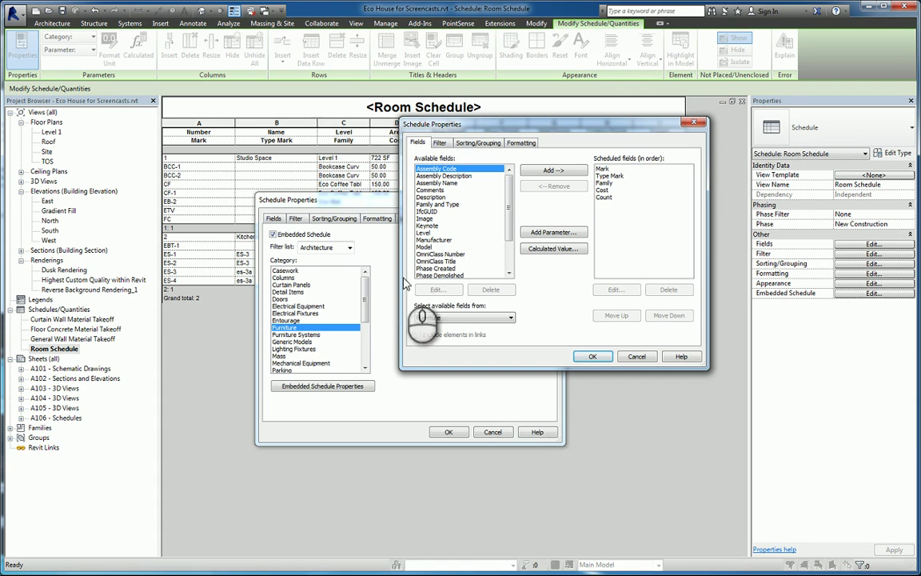
{"action": "left_click", "coordinate": [592, 356]}
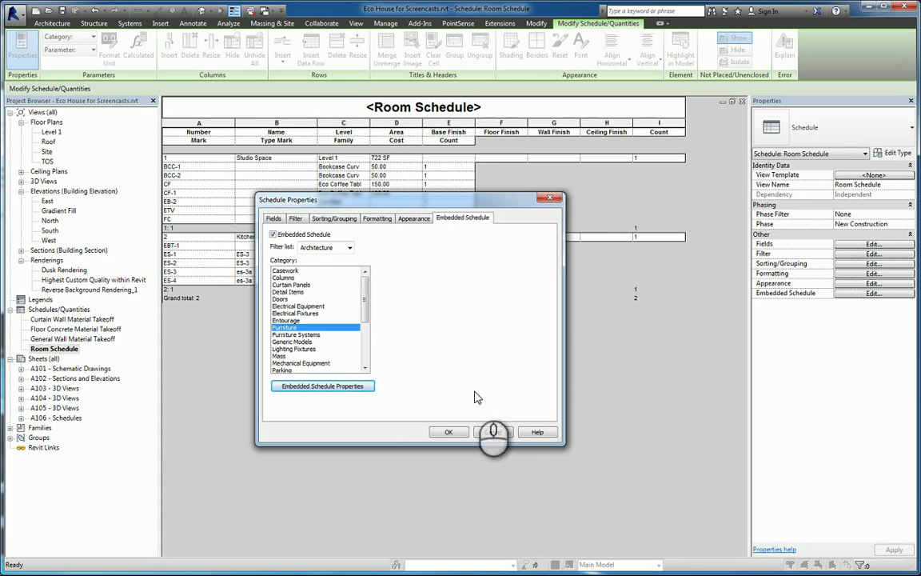
{"action": "left_click", "coordinate": [449, 432]}
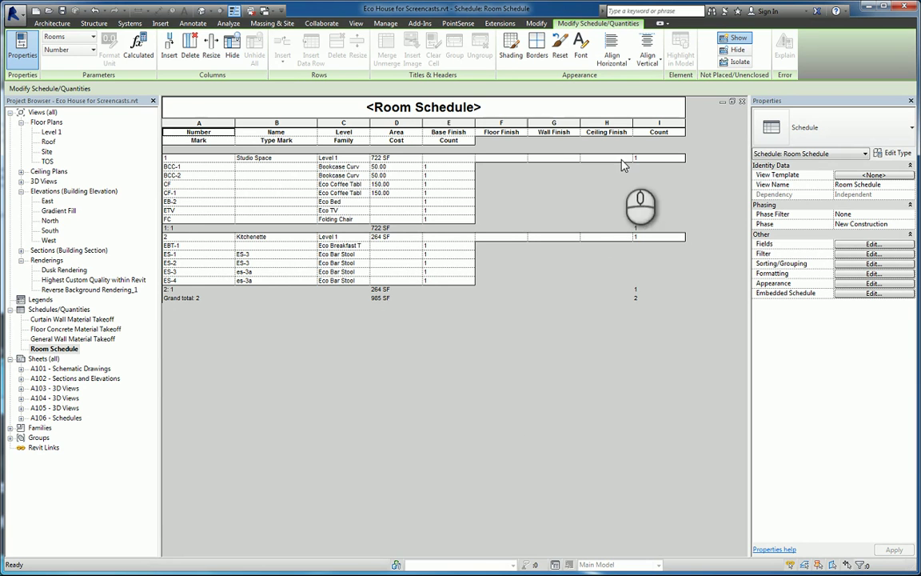
Enter Carpet as Studio Space's Floor Finish, then review the Room Schedule's field list
{"action": "left_click", "coordinate": [502, 157]}
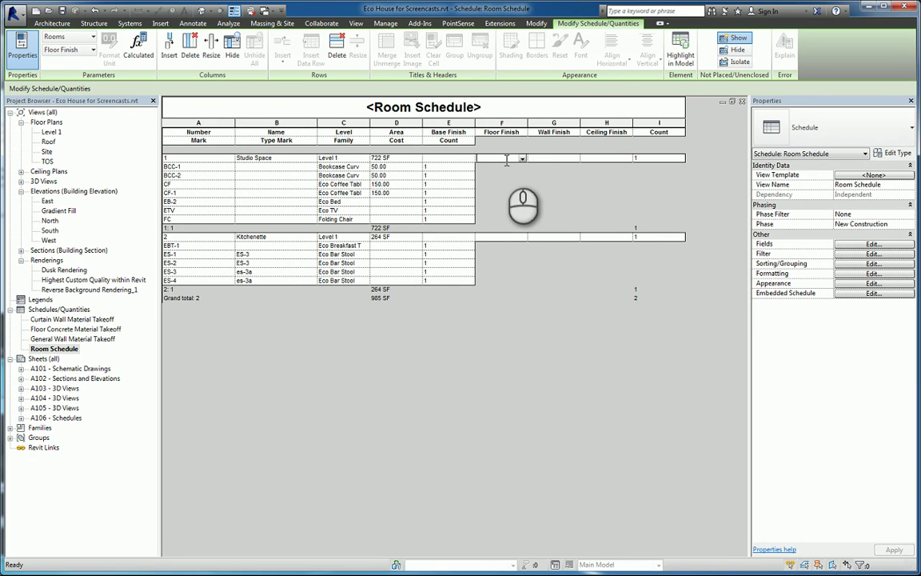
{"action": "type", "text": "Carpet"}
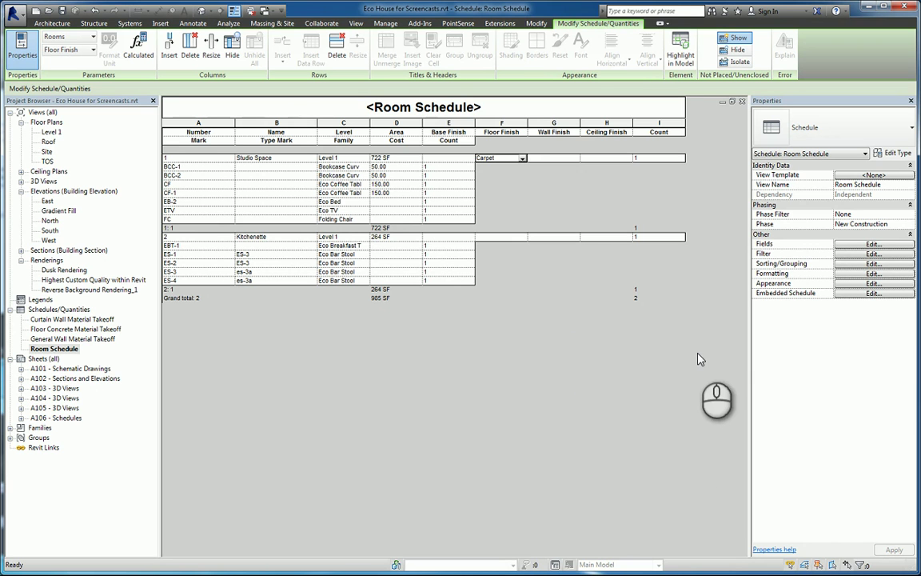
{"action": "left_click", "coordinate": [845, 245]}
{"action": "left_click_drag", "start_coordinate": [496, 126], "coordinate": [343, 176]}
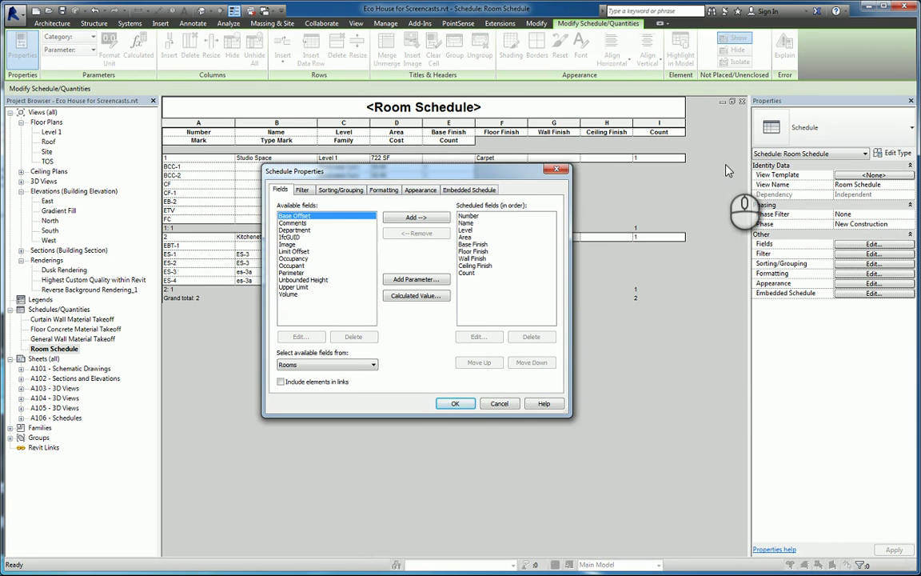
{"action": "left_click", "coordinate": [555, 169]}
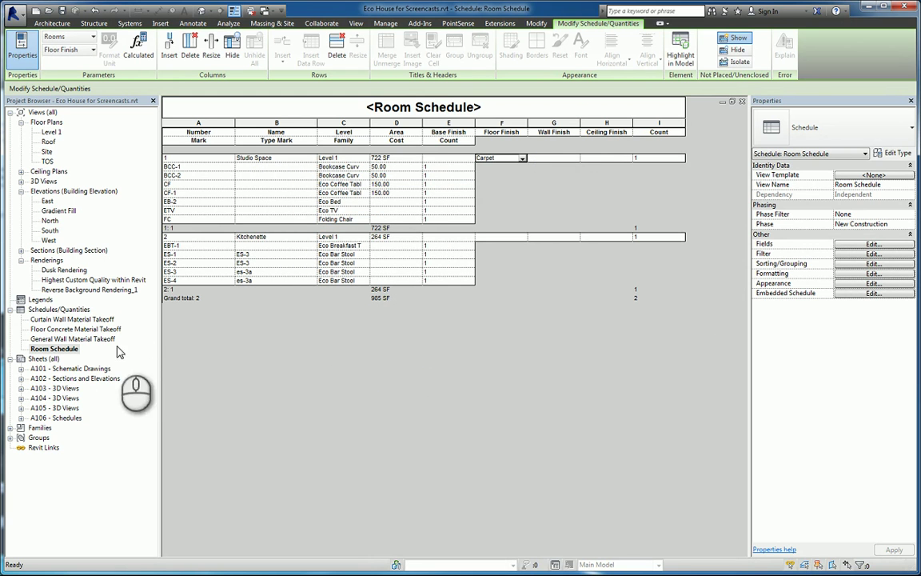
Create a Rooms key schedule named Room Style Schedule with key name Room Finishes
{"action": "left_click", "coordinate": [56, 310]}
{"action": "right_click", "coordinate": [56, 312]}
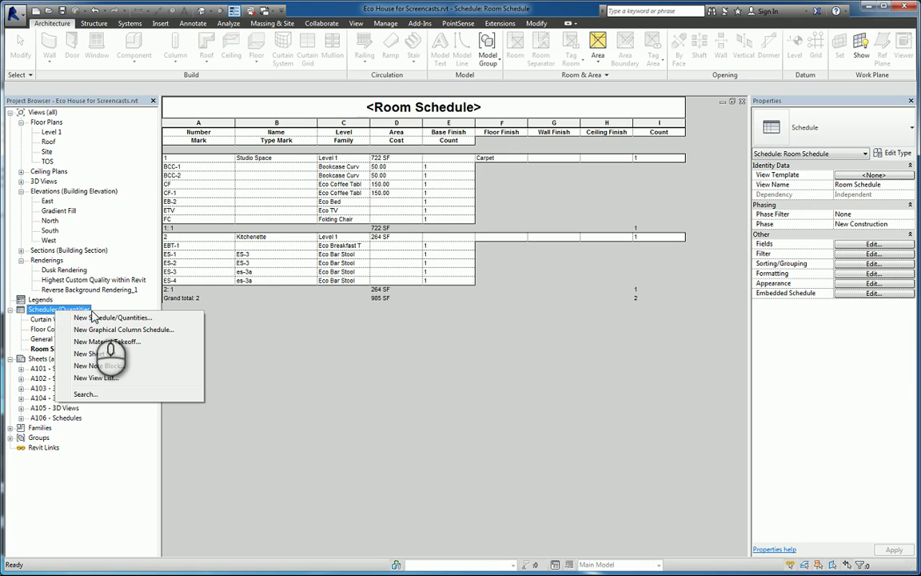
{"action": "left_click", "coordinate": [113, 318]}
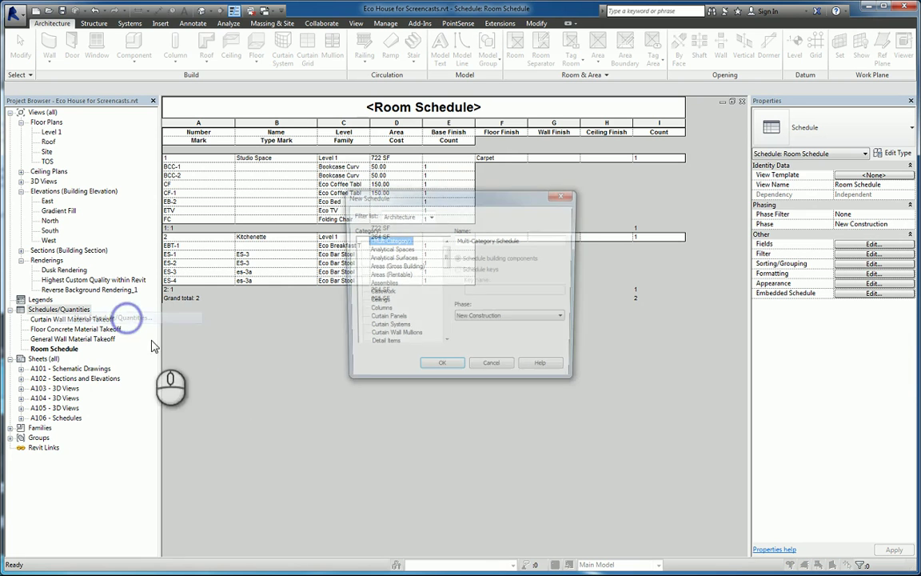
{"action": "left_click_drag", "start_coordinate": [445, 257], "coordinate": [448, 294]}
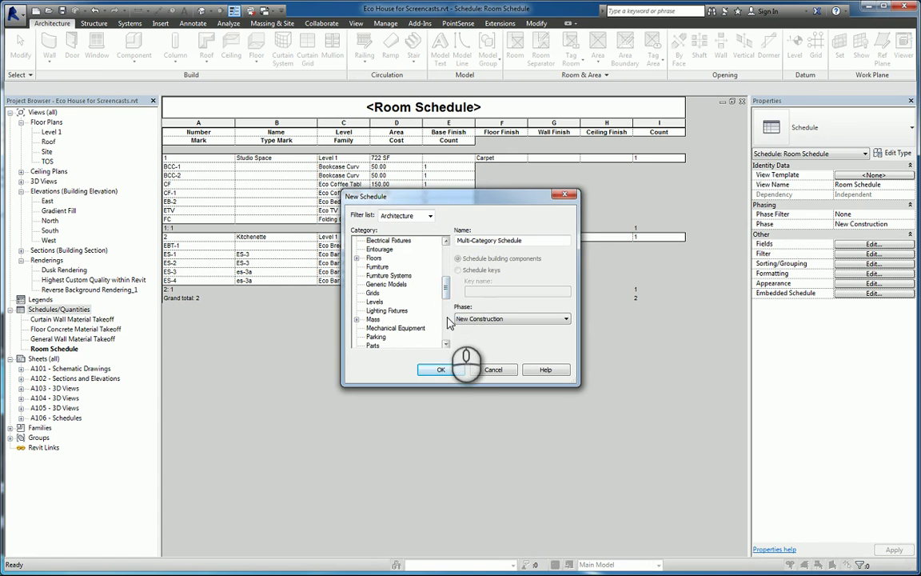
{"action": "left_click", "coordinate": [447, 320]}
{"action": "left_click", "coordinate": [376, 292]}
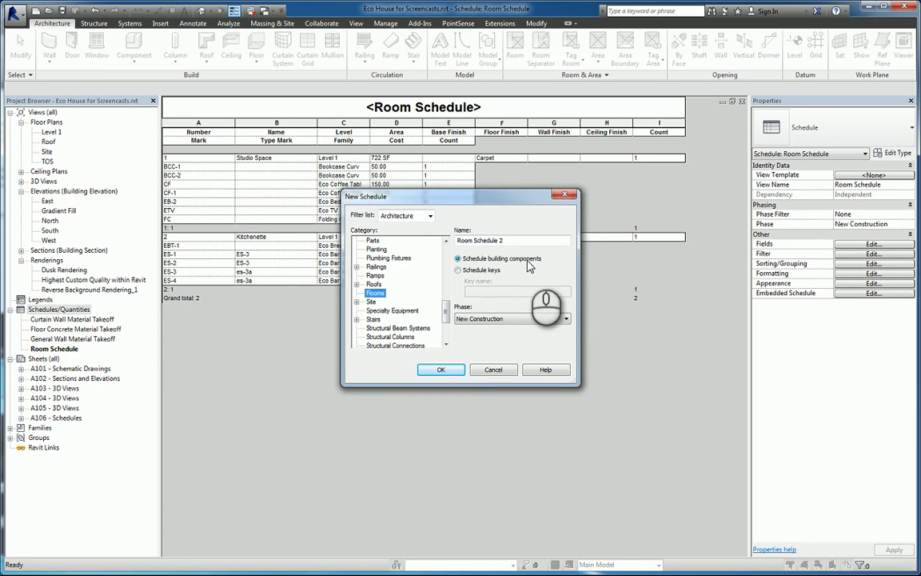
{"action": "left_click", "coordinate": [480, 270]}
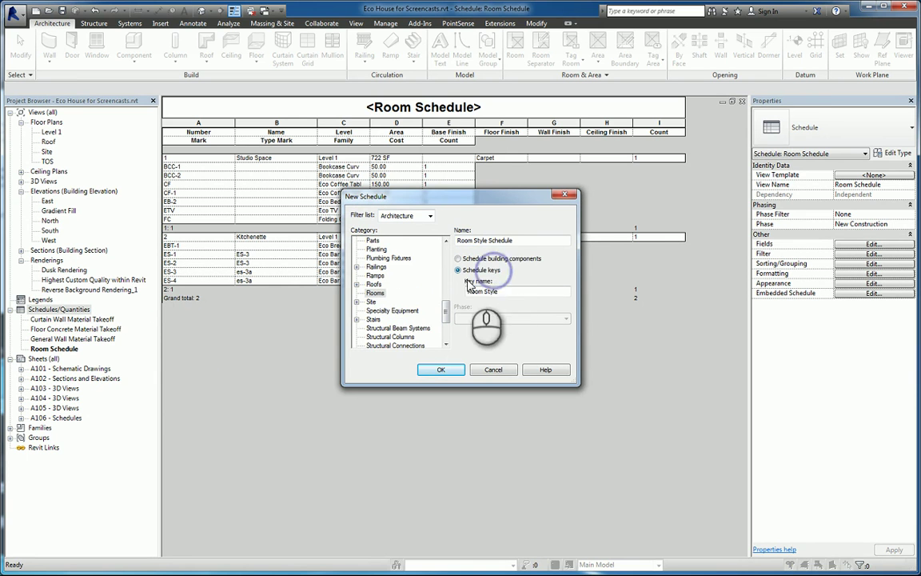
{"action": "left_click_drag", "start_coordinate": [483, 291], "coordinate": [547, 291]}
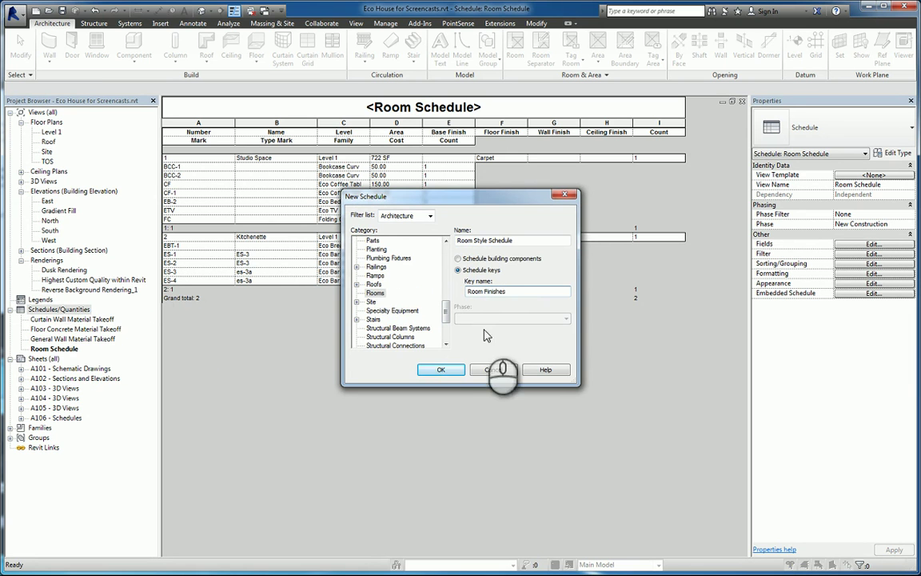
{"action": "left_click", "coordinate": [441, 370]}
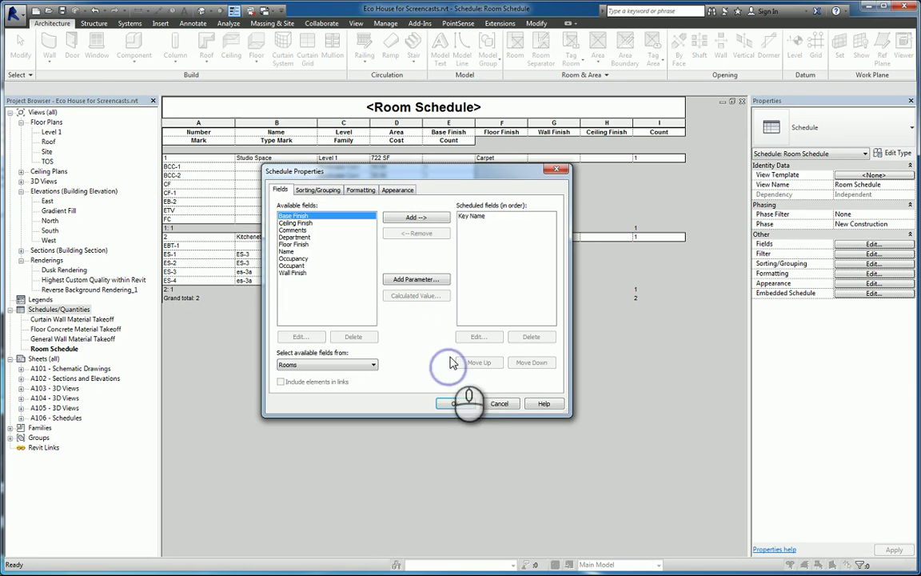
Add Base, Ceiling, Floor and Wall Finish fields after Key Name and confirm
{"action": "double_click", "coordinate": [293, 217]}
{"action": "double_click", "coordinate": [293, 217]}
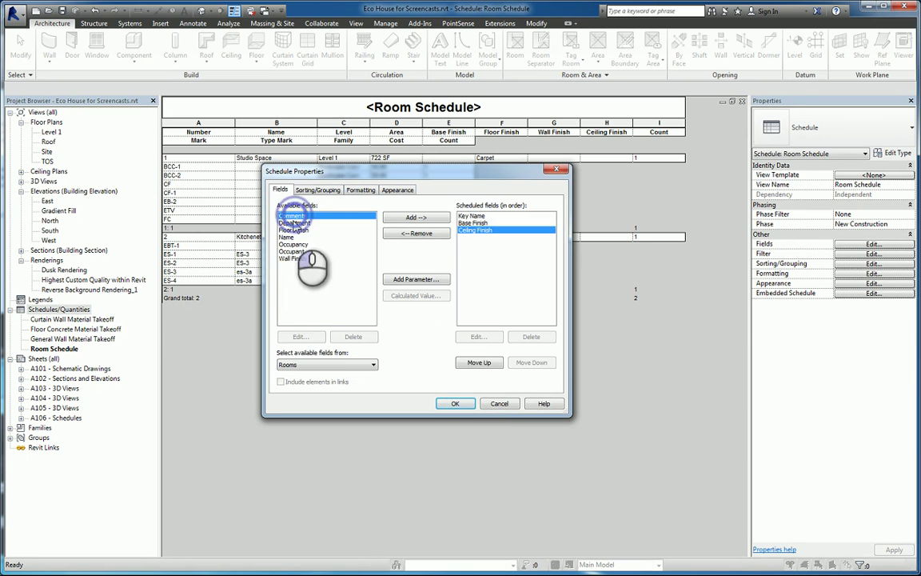
{"action": "double_click", "coordinate": [292, 231]}
{"action": "double_click", "coordinate": [293, 251]}
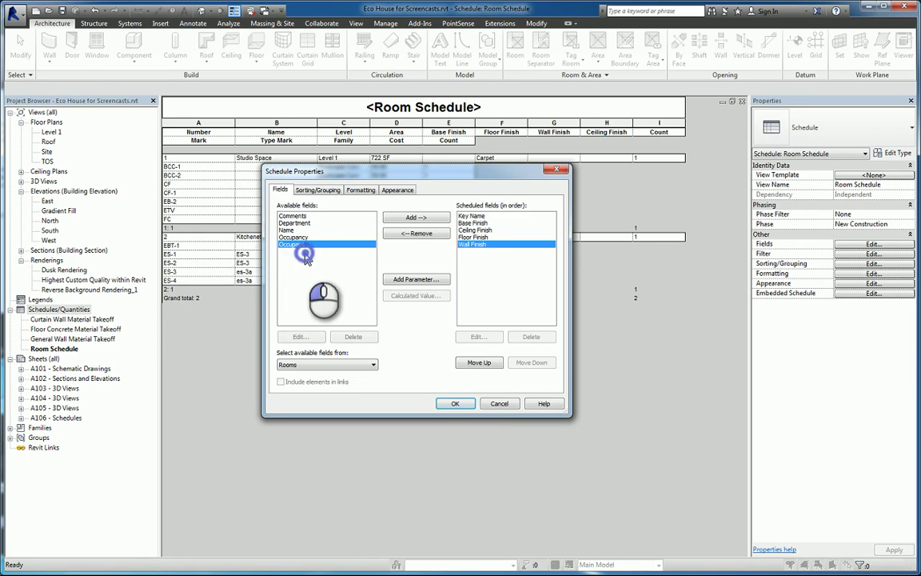
{"action": "left_click", "coordinate": [456, 404]}
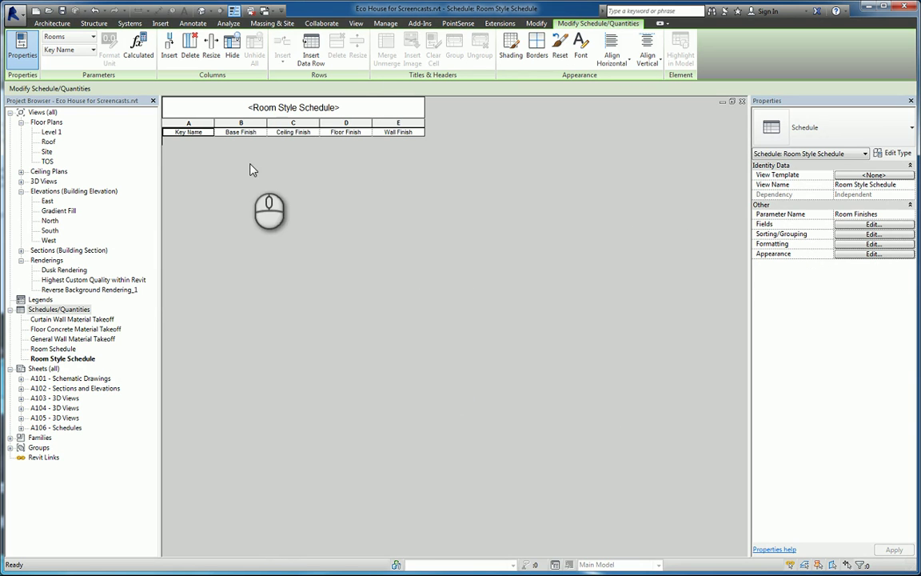
Insert empty data rows for the four room style keys
{"action": "left_click", "coordinate": [311, 56]}
{"action": "left_click", "coordinate": [311, 56]}
{"action": "left_click", "coordinate": [311, 56]}
{"action": "left_click", "coordinate": [311, 58]}
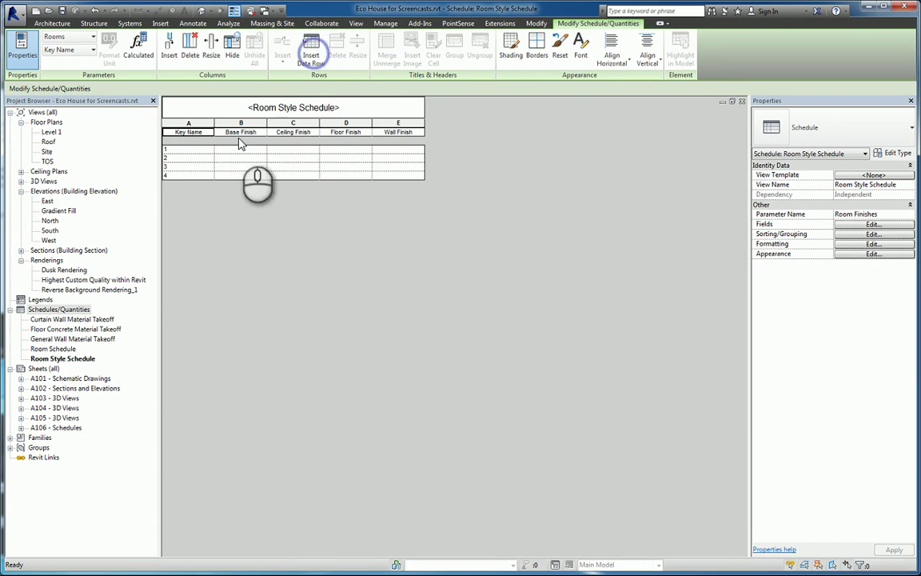
Name the keys Support Spaces, Utility Spaces, Offices and Gathering Spaces
{"action": "left_click", "coordinate": [189, 149]}
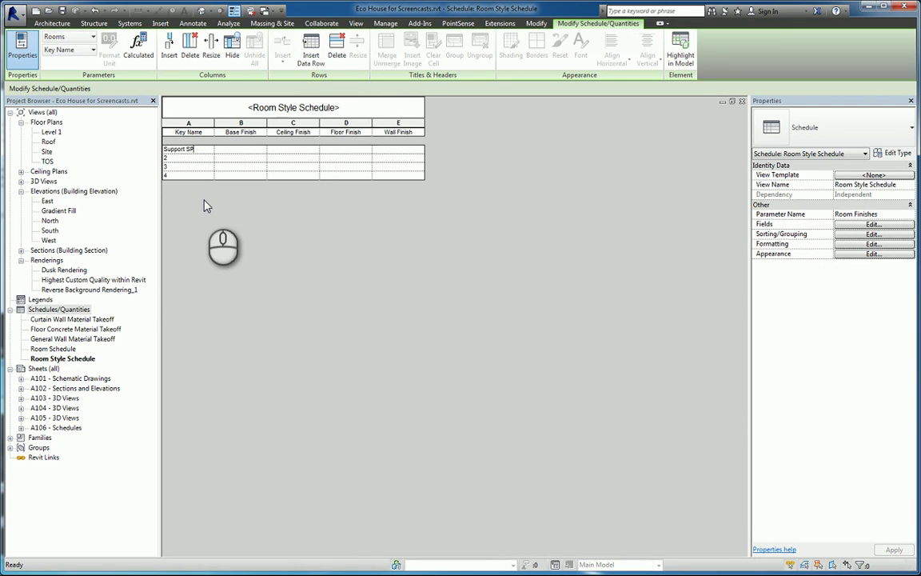
{"action": "type", "text": "Support Spaces"}
{"action": "left_click", "coordinate": [206, 158]}
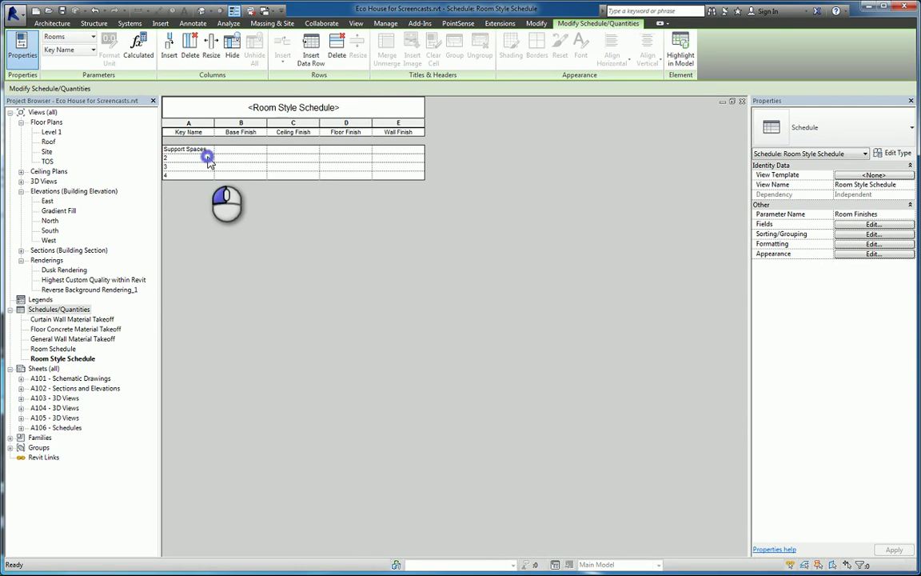
{"action": "left_click", "coordinate": [209, 151]}
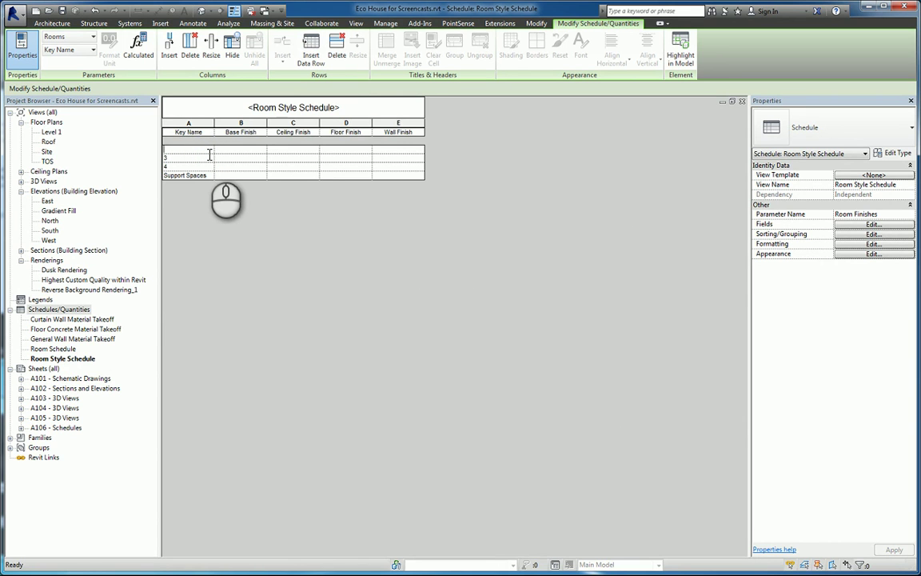
{"action": "left_click", "coordinate": [206, 150]}
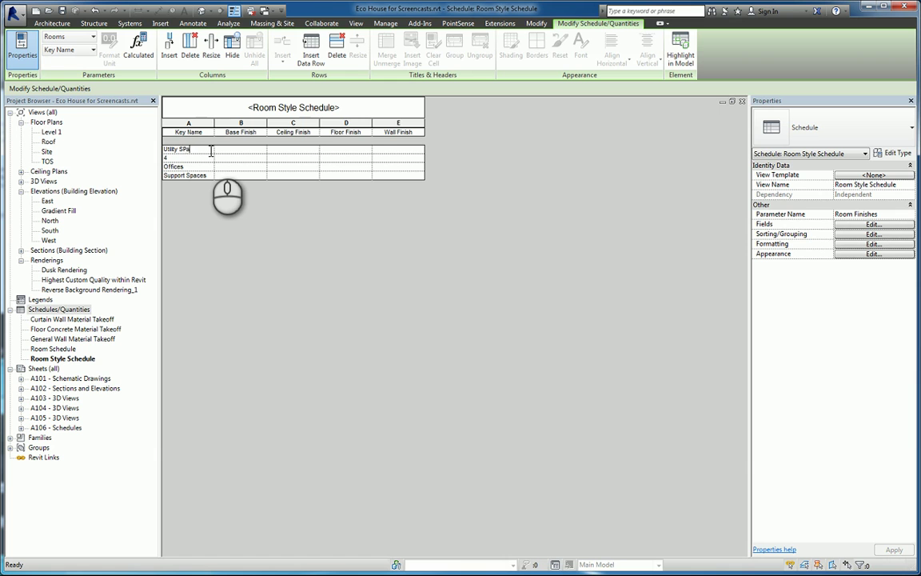
{"action": "key", "text": "Return"}
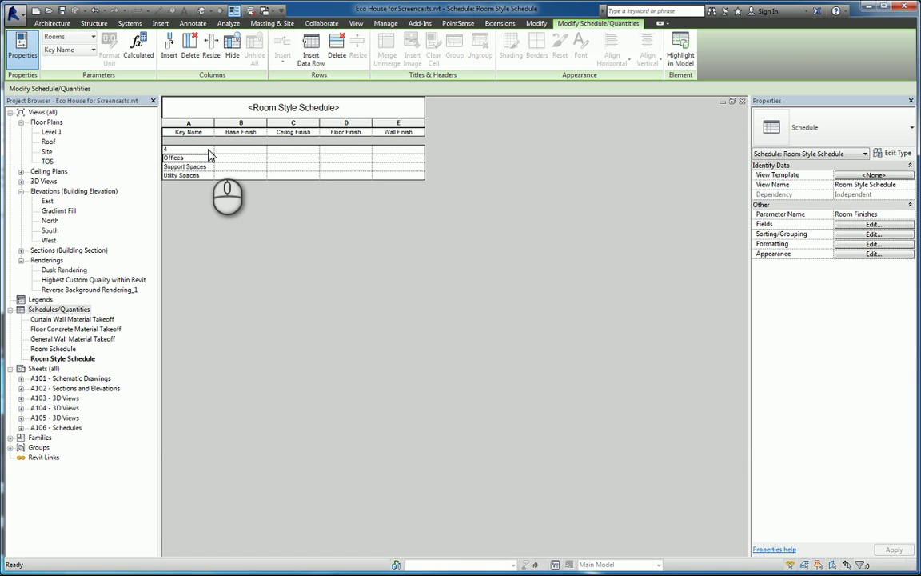
{"action": "left_click", "coordinate": [199, 149]}
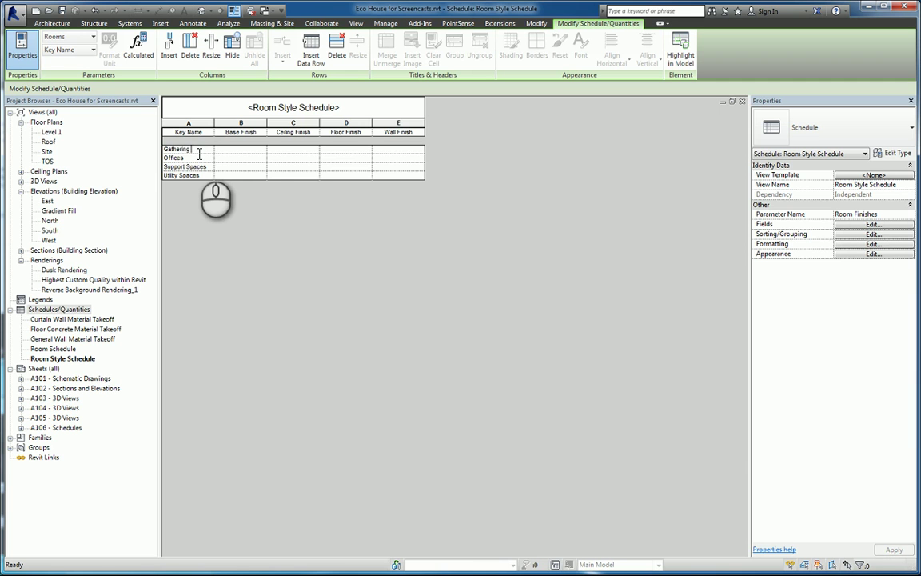
{"action": "type", "text": "Gathering Spaces"}
{"action": "key", "text": "Return"}
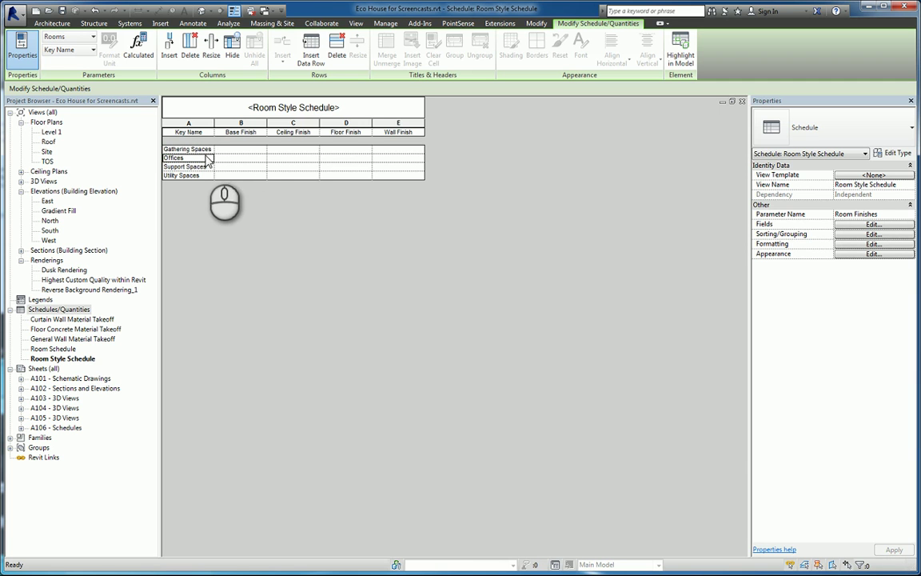
{"action": "left_click", "coordinate": [247, 150]}
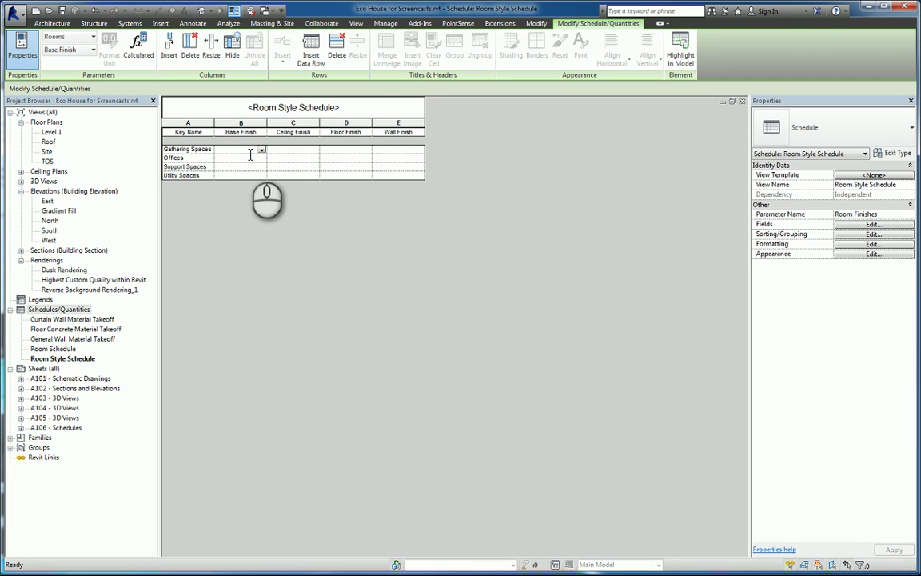
Set base finishes: Carpet for Gathering Spaces and Offices, Tile for Support Spaces, Exposed Concrete for Utility Spaces
{"action": "type", "text": "Carpe"}
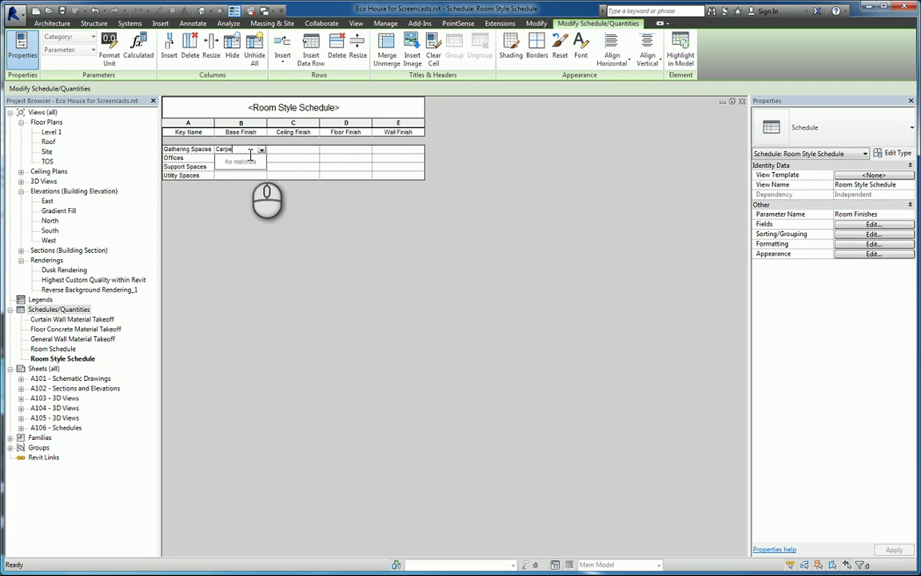
{"action": "type", "text": "t"}
{"action": "left_click", "coordinate": [243, 158]}
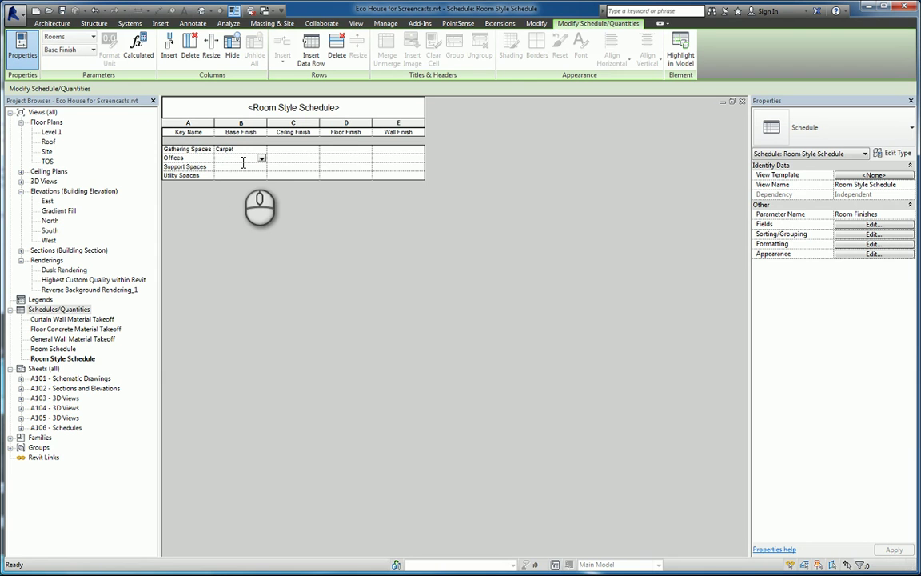
{"action": "type", "text": "Carp"}
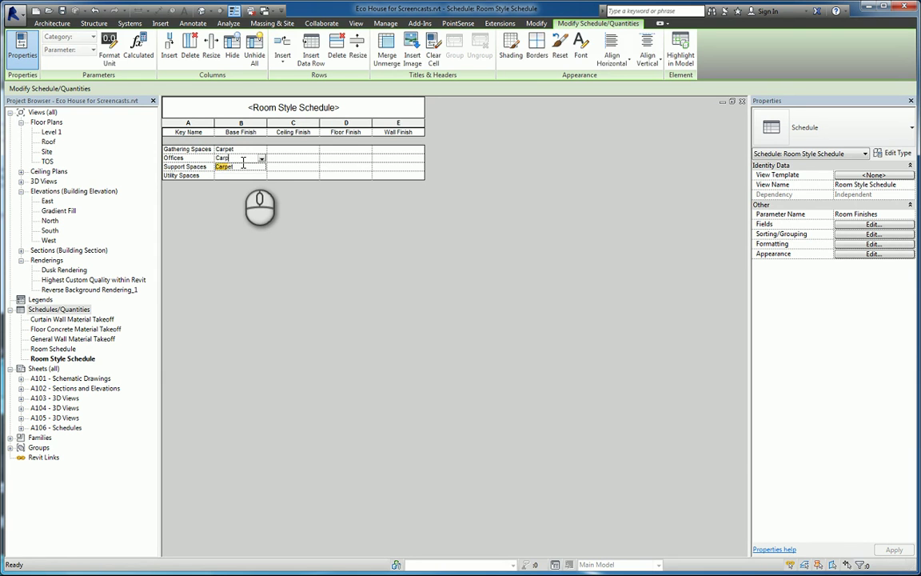
{"action": "type", "text": "et"}
{"action": "left_click", "coordinate": [248, 167]}
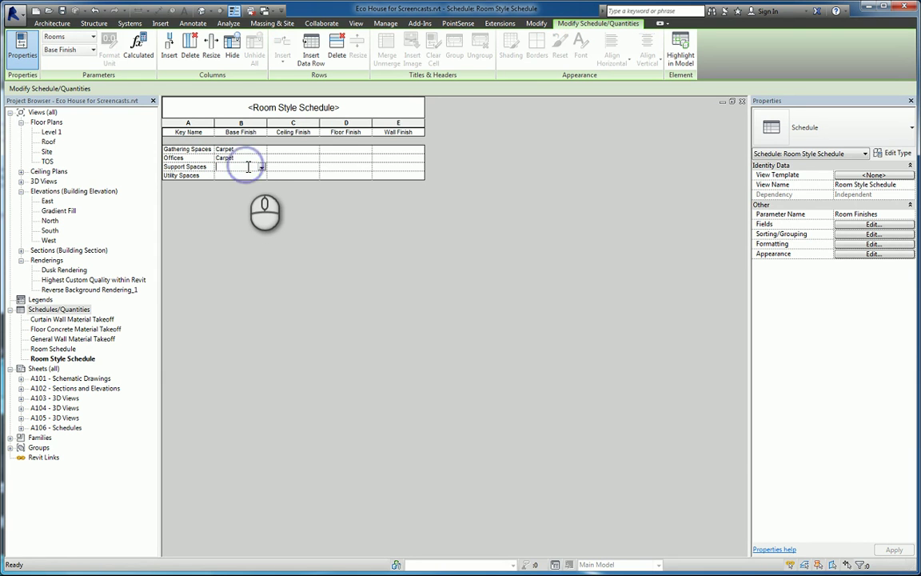
{"action": "type", "text": "Ty"}
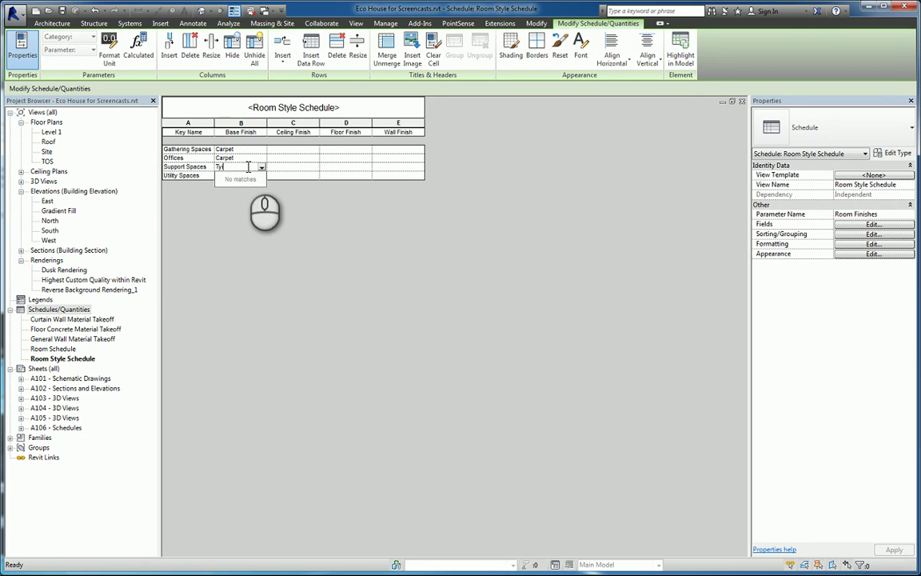
{"action": "left_click", "coordinate": [236, 177]}
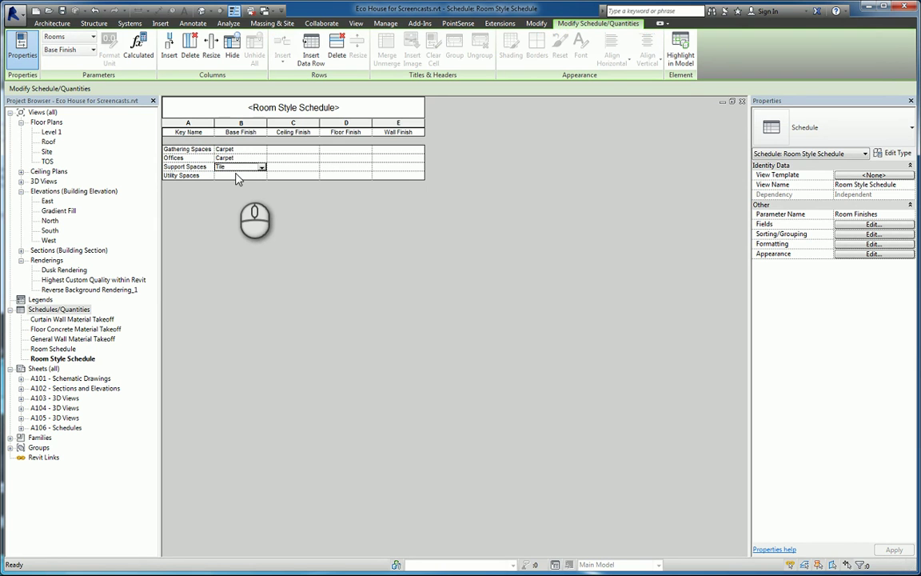
{"action": "left_click", "coordinate": [237, 175]}
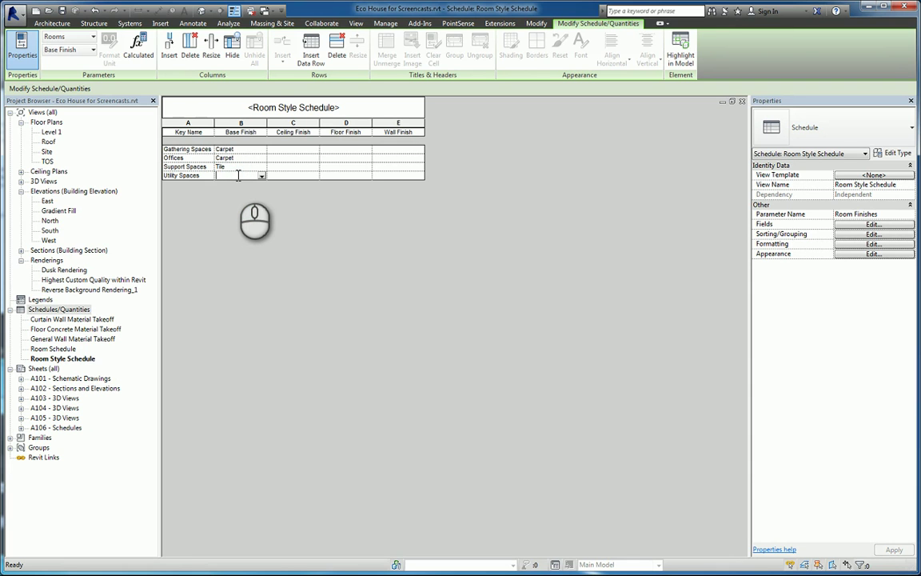
{"action": "type", "text": "Exposed Concr"}
{"action": "left_click", "coordinate": [283, 149]}
Set the ceiling finish to 2x2 ACT for Gathering Spaces, Offices and Support Spaces
{"action": "type", "text": "2"}
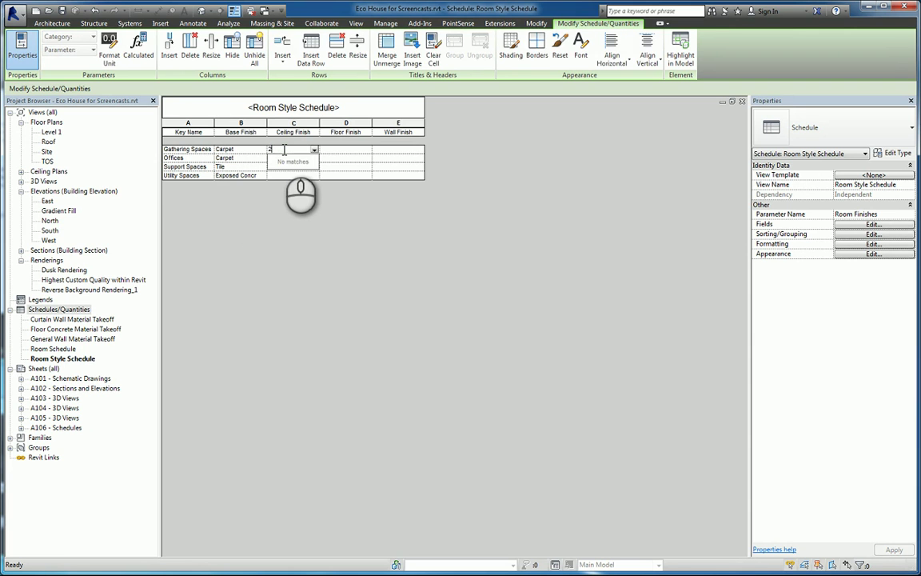
{"action": "type", "text": "x2 ACT"}
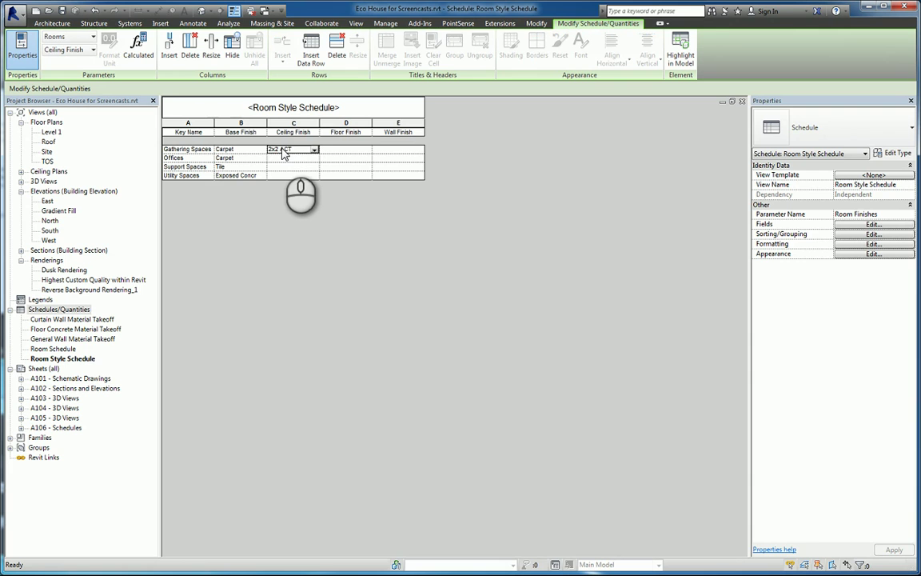
{"action": "key", "text": "Return"}
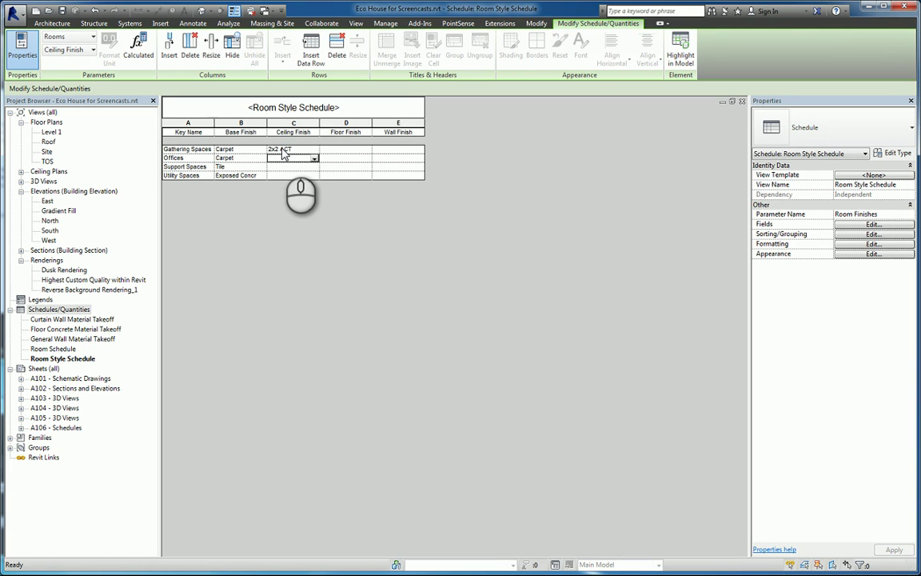
{"action": "left_click", "coordinate": [316, 159]}
{"action": "left_click", "coordinate": [309, 166]}
{"action": "left_click", "coordinate": [314, 165]}
{"action": "left_click", "coordinate": [310, 175]}
{"action": "left_click", "coordinate": [314, 176]}
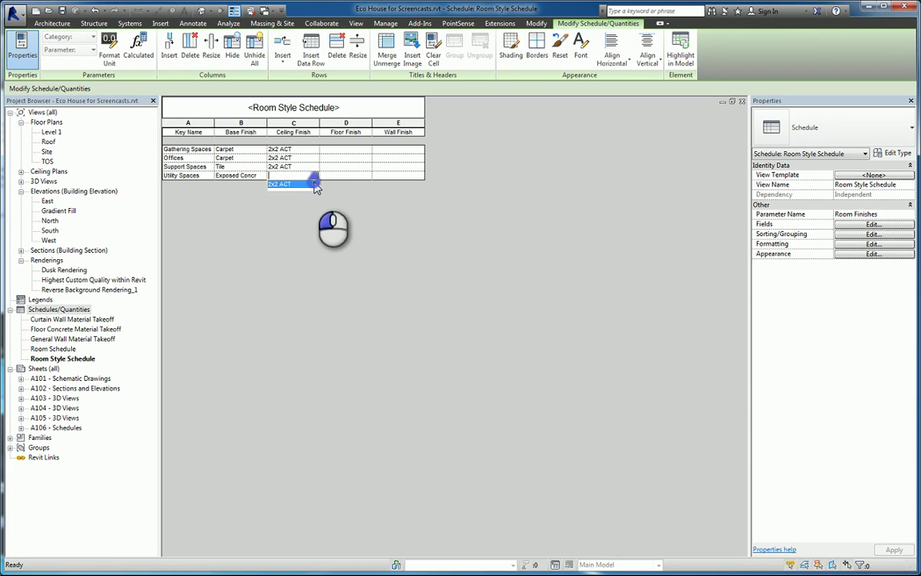
Set floor finishes: Carpet for Gathering Spaces and Offices, Tile for Support, Exposed Concrete for Utility
{"action": "left_click", "coordinate": [364, 151]}
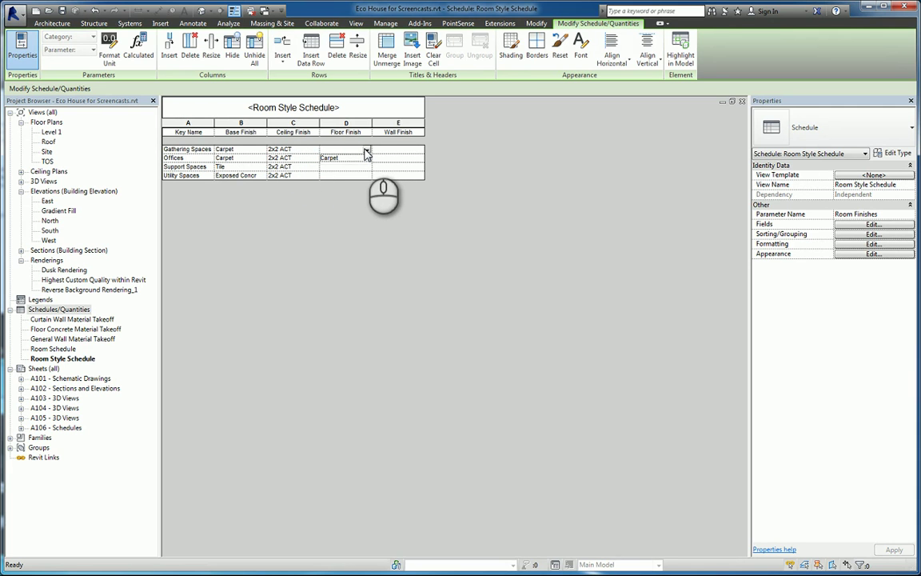
{"action": "left_click", "coordinate": [352, 158]}
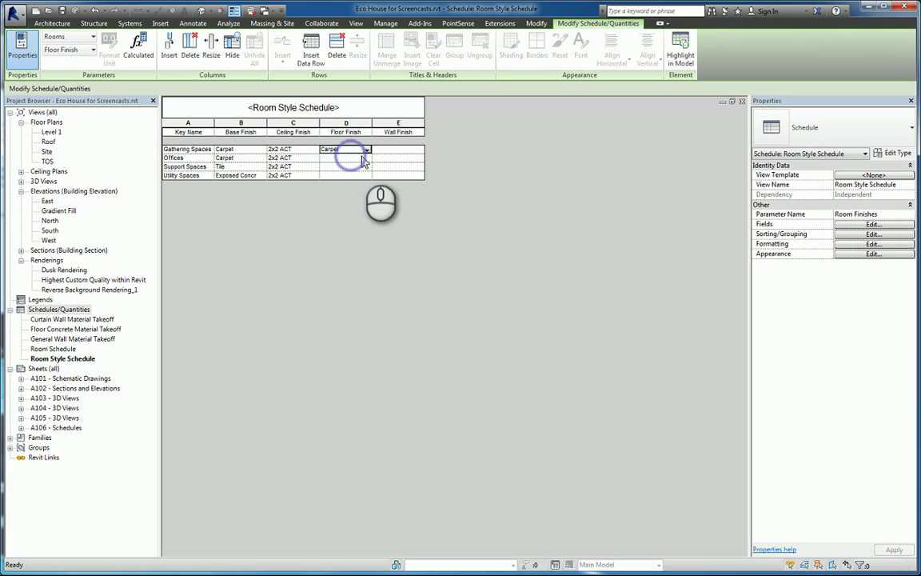
{"action": "left_click", "coordinate": [365, 157]}
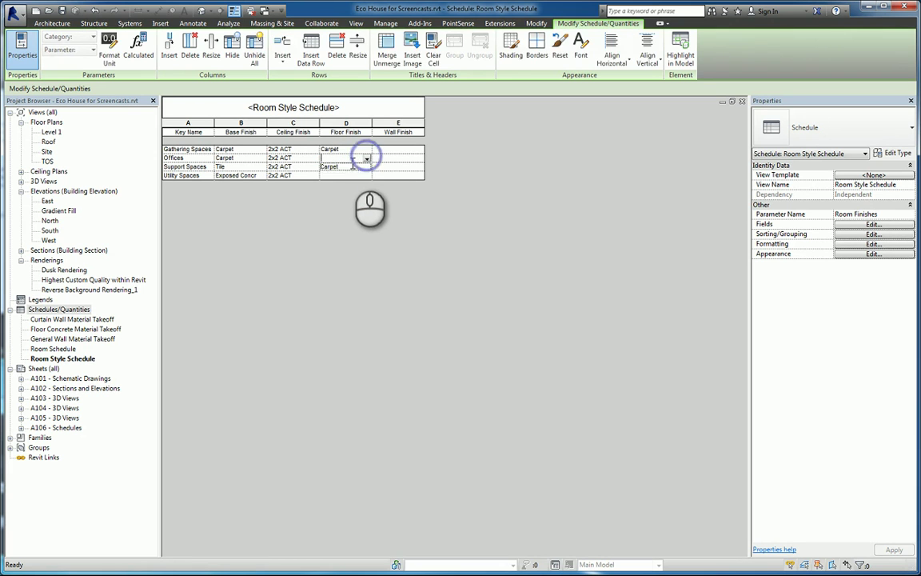
{"action": "left_click", "coordinate": [349, 166]}
{"action": "left_click", "coordinate": [364, 166]}
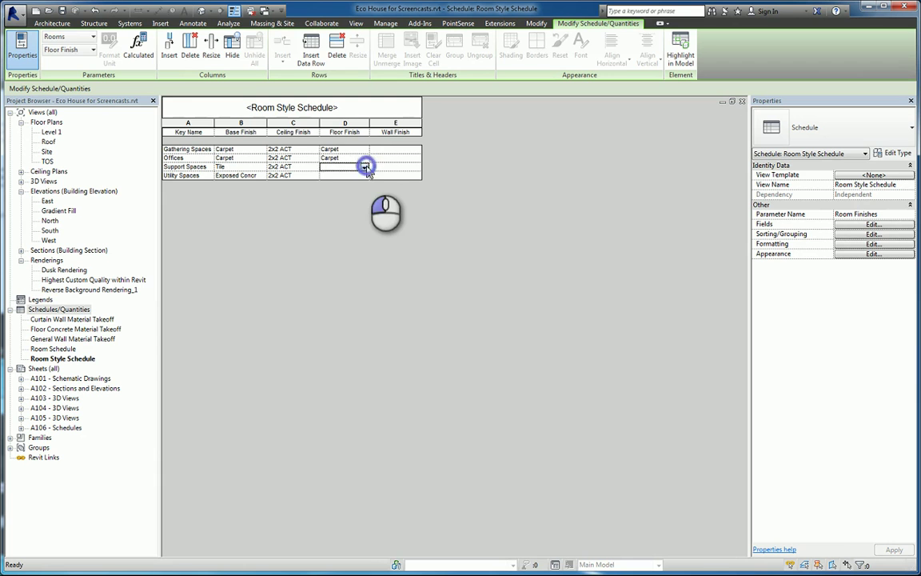
{"action": "left_click", "coordinate": [351, 166]}
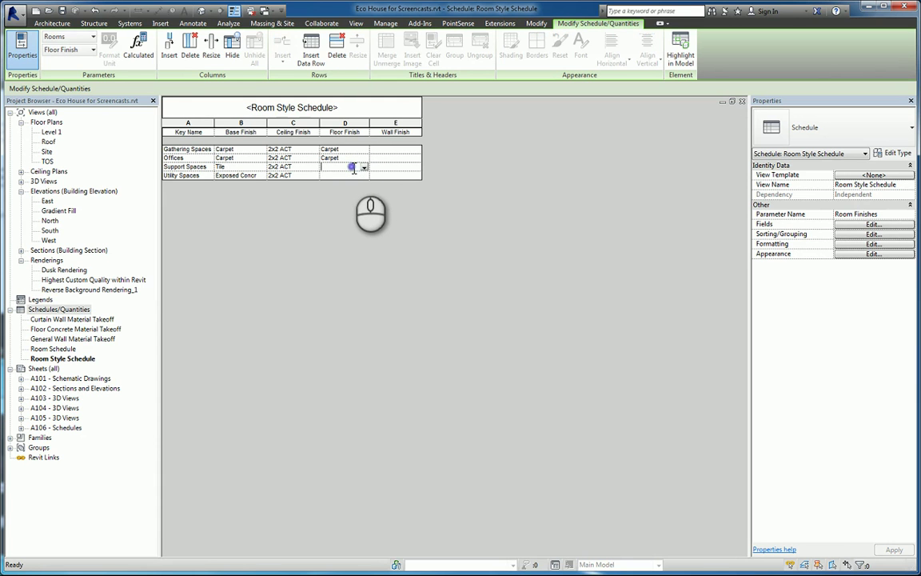
{"action": "type", "text": "Tile"}
{"action": "left_click", "coordinate": [355, 176]}
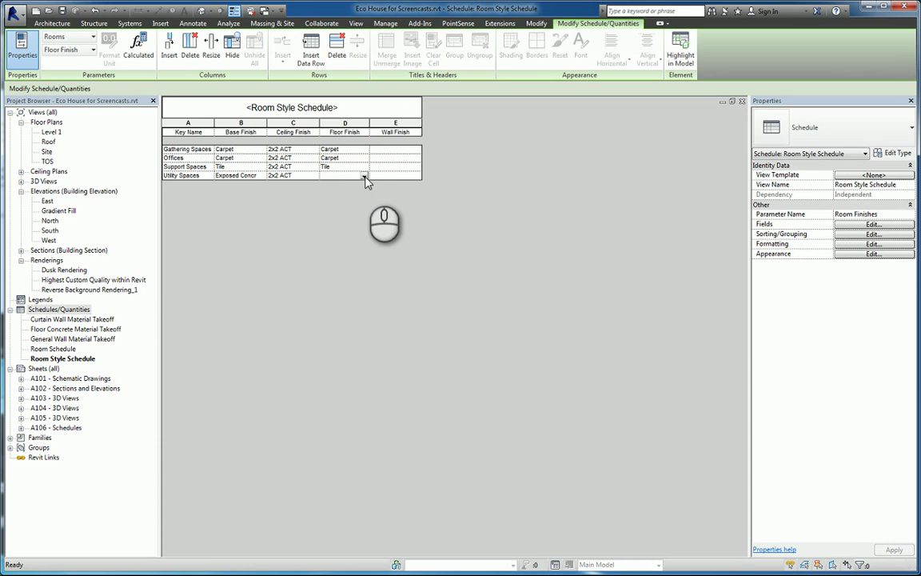
{"action": "left_click", "coordinate": [364, 176]}
{"action": "left_click", "coordinate": [351, 176]}
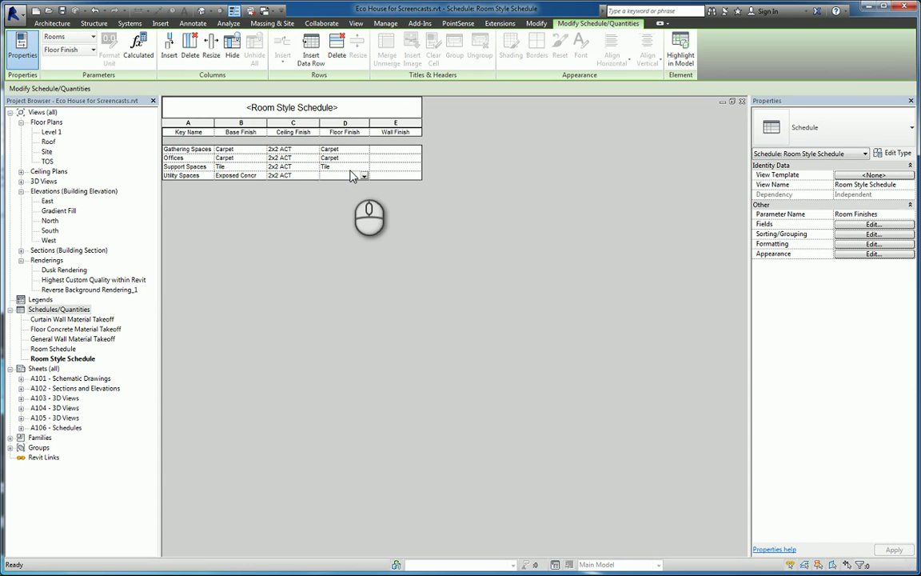
{"action": "type", "text": "Exposed Conc"}
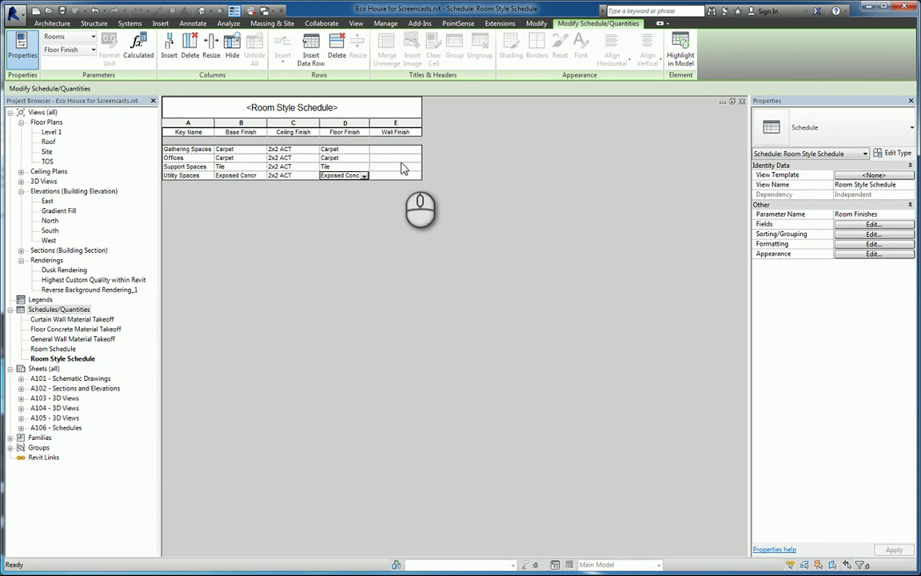
{"action": "left_click", "coordinate": [392, 150]}
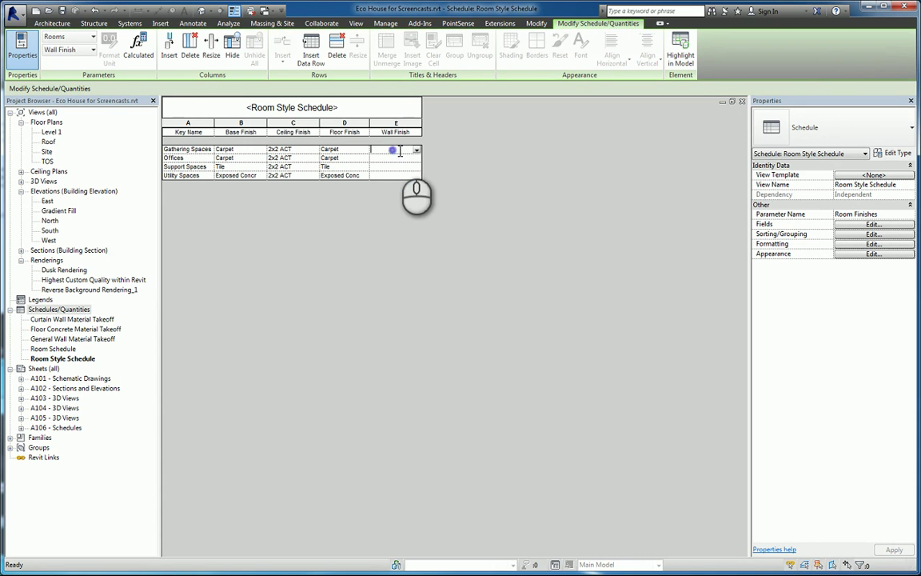
Set the wall finish to Painted for all four room styles, then open the Room Schedule
{"action": "type", "text": "Painted"}
{"action": "left_click", "coordinate": [401, 158]}
{"action": "left_click", "coordinate": [416, 158]}
{"action": "left_click", "coordinate": [410, 166]}
{"action": "left_click", "coordinate": [415, 166]}
{"action": "left_click", "coordinate": [408, 175]}
{"action": "left_click", "coordinate": [416, 175]}
{"action": "left_click", "coordinate": [414, 185]}
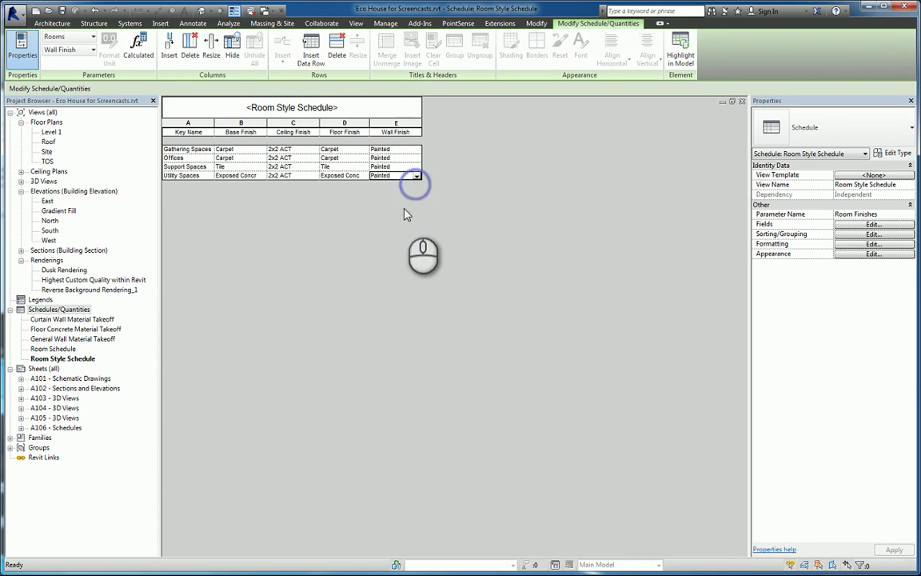
{"action": "double_click", "coordinate": [57, 349]}
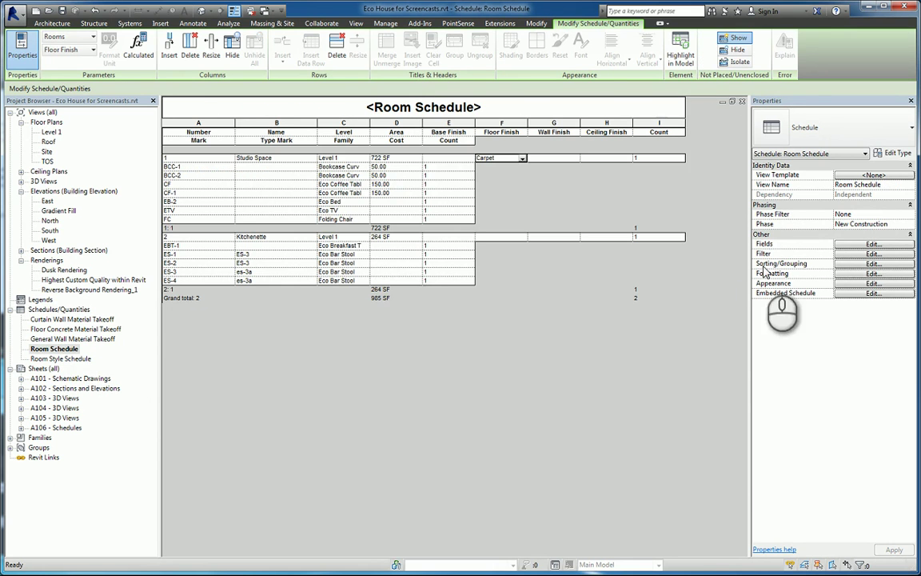
Add the Room Finishes field to the Room Schedule's scheduled fields
{"action": "left_click", "coordinate": [873, 244]}
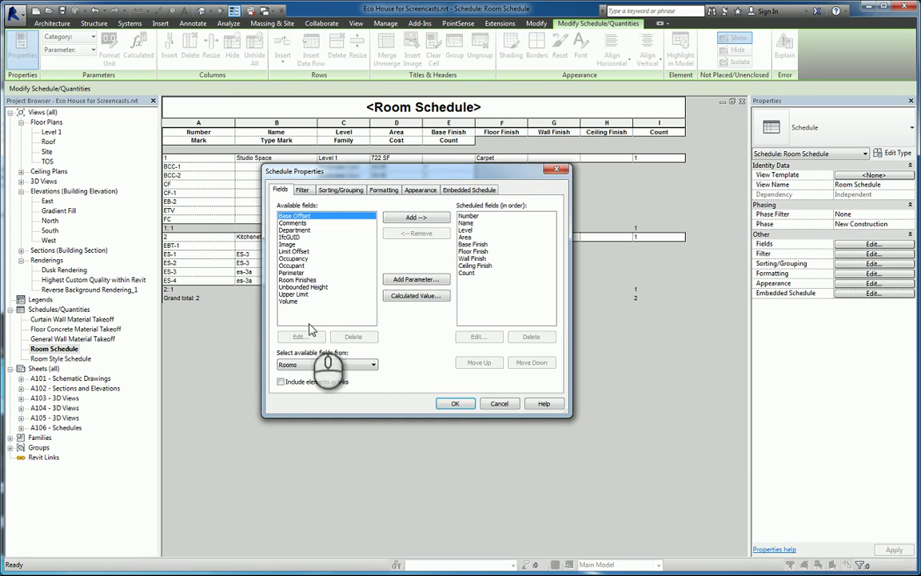
{"action": "left_click", "coordinate": [294, 279]}
{"action": "left_click", "coordinate": [415, 217]}
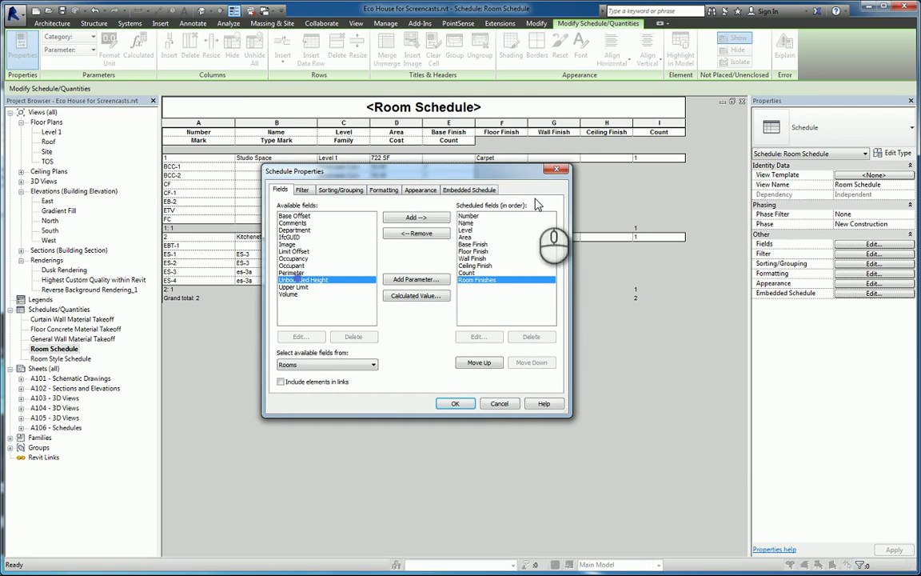
{"action": "left_click", "coordinate": [455, 403]}
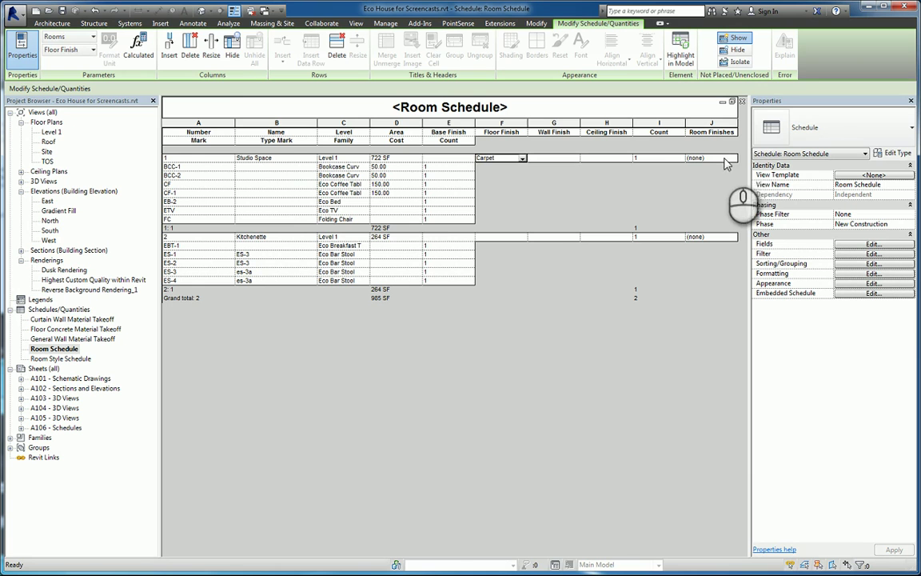
{"action": "left_click", "coordinate": [717, 159]}
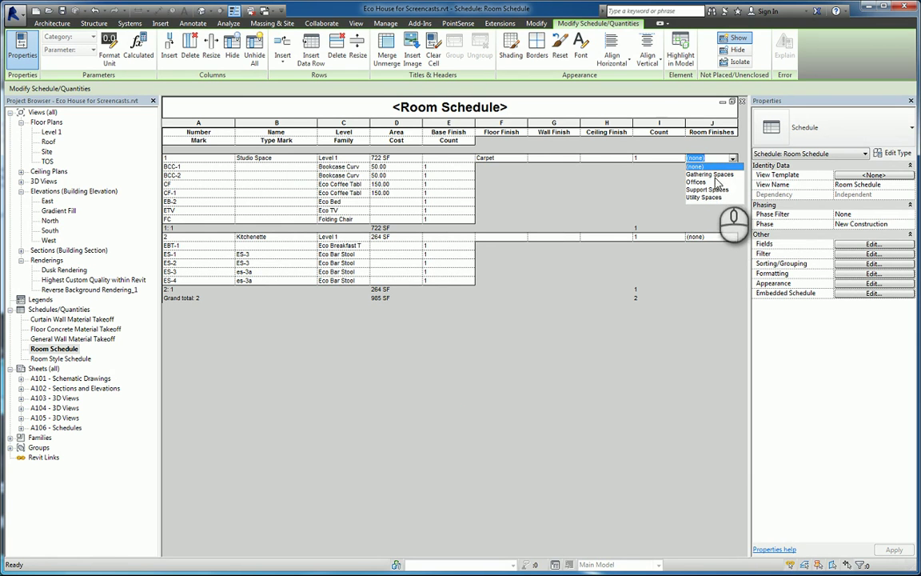
Assign Studio Space the Gathering Spaces room finish key and Kitchenette the Offices key
{"action": "left_click", "coordinate": [709, 174]}
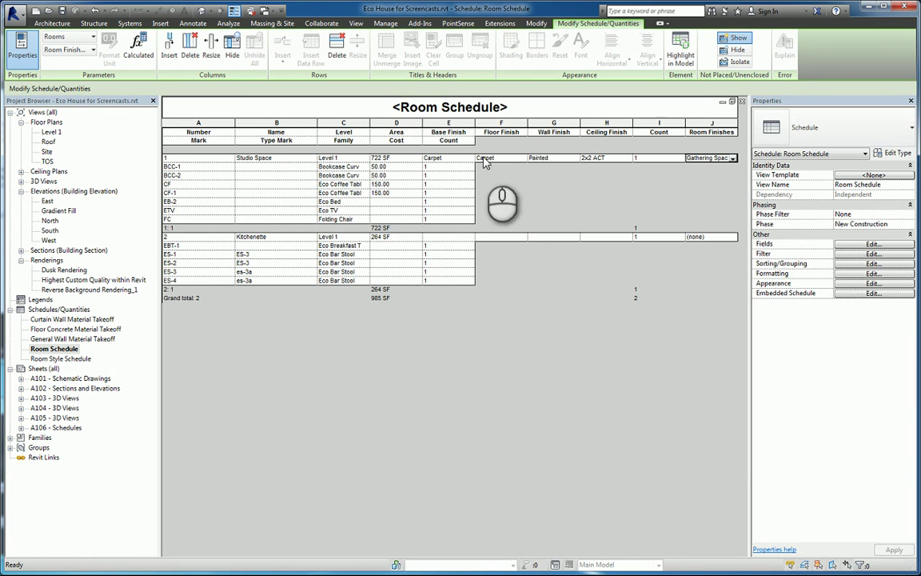
{"action": "left_click", "coordinate": [712, 237]}
{"action": "left_click", "coordinate": [732, 238]}
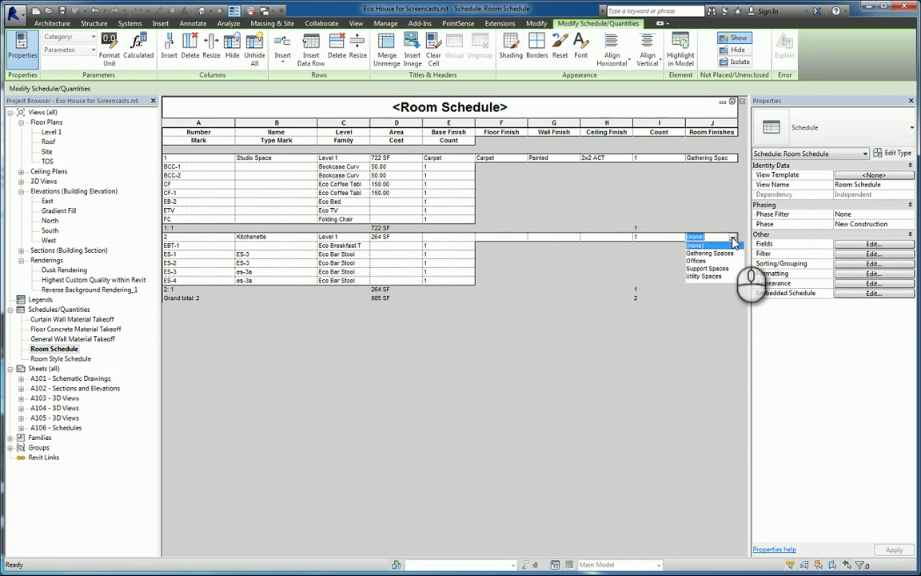
{"action": "left_click", "coordinate": [696, 260]}
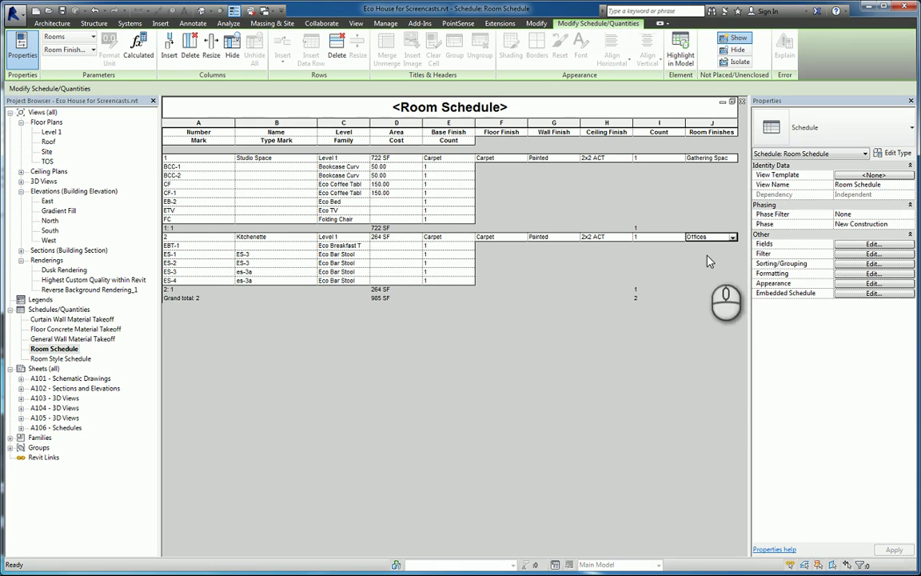